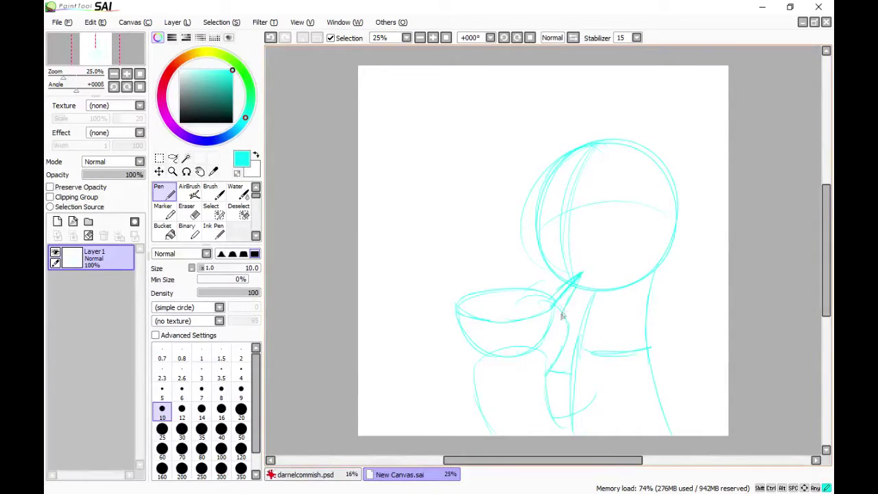
Step: Sketch leafy and blocky food pieces inside the bowl in cyan
key(x)
key(x)
mouse_move(488, 320)
mouse_down()
mouse_move(507, 304)
mouse_move(515, 319)
mouse_up()
drag(483, 316, 488, 300)
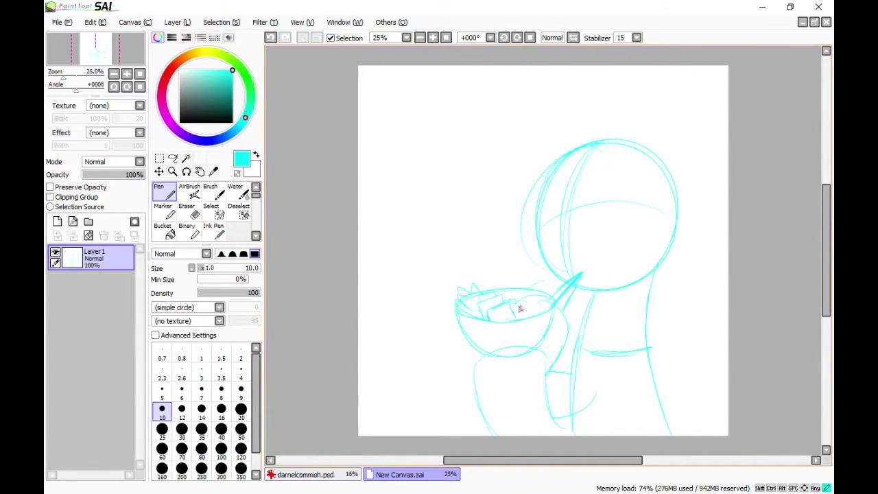
Step: Sketch two drooping, pointed ears on either side of the large pony's head
drag(638, 141, 729, 180)
drag(728, 180, 653, 215)
drag(554, 164, 502, 206)
drag(502, 205, 537, 225)
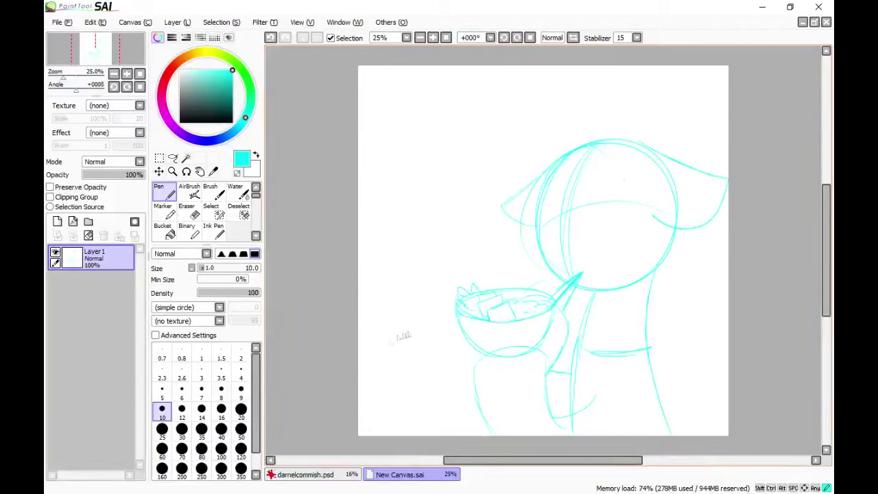
Step: Sketch a small pony beside the bowl with a round guided head, neck, raised forelegs and short emphasis lines around it
drag(403, 333, 409, 330)
mouse_move(406, 332)
mouse_down()
mouse_move(423, 389)
mouse_move(434, 352)
mouse_up()
drag(417, 392, 425, 419)
mouse_move(435, 388)
mouse_down()
mouse_move(426, 429)
mouse_move(442, 403)
mouse_up()
drag(437, 389, 461, 434)
drag(419, 417, 382, 431)
drag(423, 429, 402, 435)
drag(448, 311, 443, 327)
drag(450, 337, 456, 334)
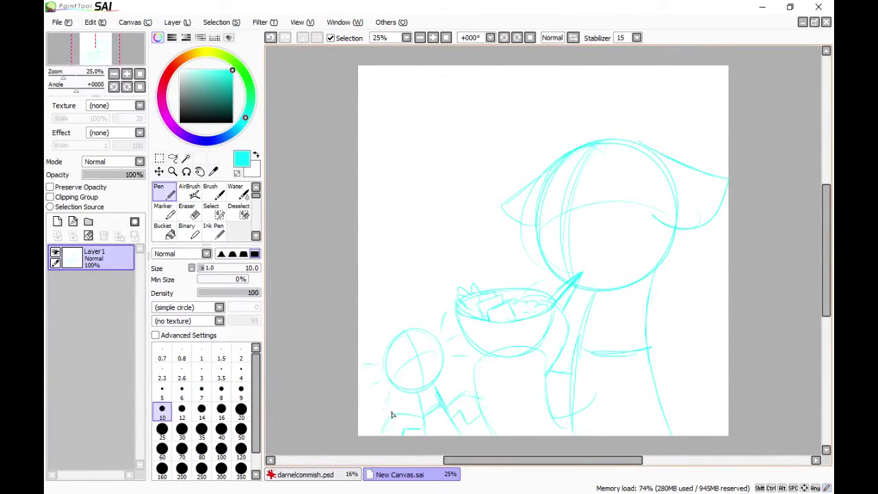
Step: Sketch the large pony's rounded hair, straight fringe with strand lines, and pointed horn
mouse_move(662, 146)
mouse_down()
mouse_move(543, 128)
mouse_move(535, 150)
mouse_move(552, 118)
mouse_move(541, 198)
mouse_up()
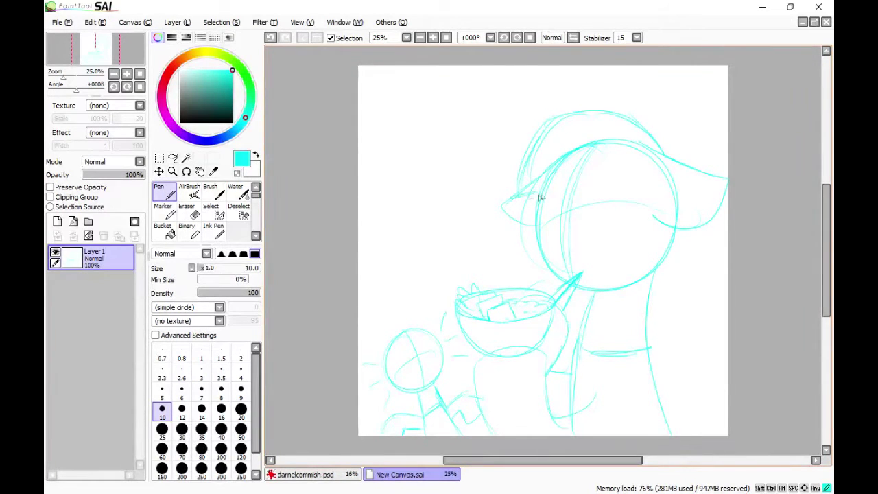
drag(553, 157, 534, 197)
drag(536, 194, 661, 187)
drag(642, 144, 663, 188)
drag(660, 187, 621, 180)
mouse_move(620, 111)
mouse_down()
mouse_move(577, 180)
mouse_move(601, 180)
mouse_up()
drag(625, 115, 632, 180)
drag(590, 141, 549, 123)
mouse_move(548, 122)
mouse_down()
mouse_move(555, 148)
mouse_move(581, 125)
mouse_move(552, 203)
mouse_move(552, 275)
mouse_up()
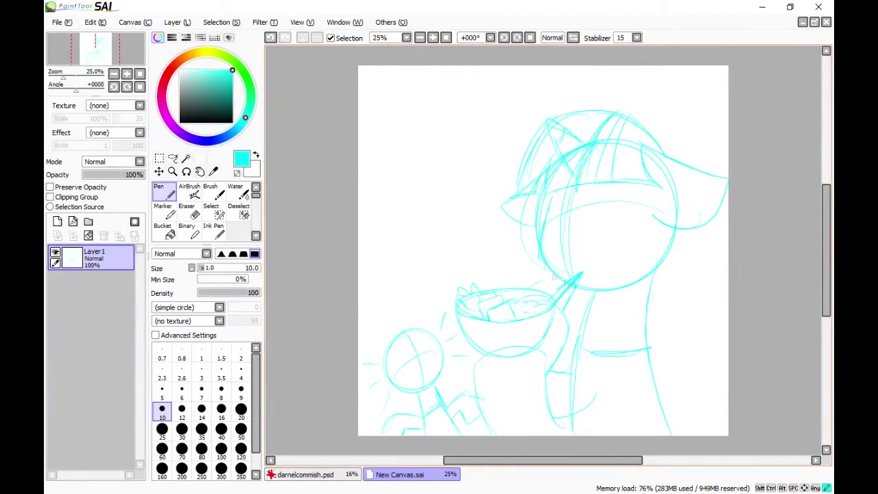
Step: Sketch the large pony's worried eyes, lashes and muzzle beneath the fringe
drag(592, 192, 631, 201)
mouse_move(595, 196)
mouse_down()
mouse_move(587, 236)
mouse_move(596, 244)
mouse_up()
mouse_move(623, 201)
mouse_down()
mouse_move(629, 233)
mouse_move(593, 249)
mouse_up()
mouse_move(557, 201)
mouse_down()
mouse_move(570, 193)
mouse_move(570, 246)
mouse_up()
mouse_move(545, 227)
mouse_down()
mouse_move(579, 249)
mouse_move(558, 255)
mouse_up()
drag(570, 243, 556, 276)
drag(569, 218, 569, 236)
drag(592, 210, 590, 234)
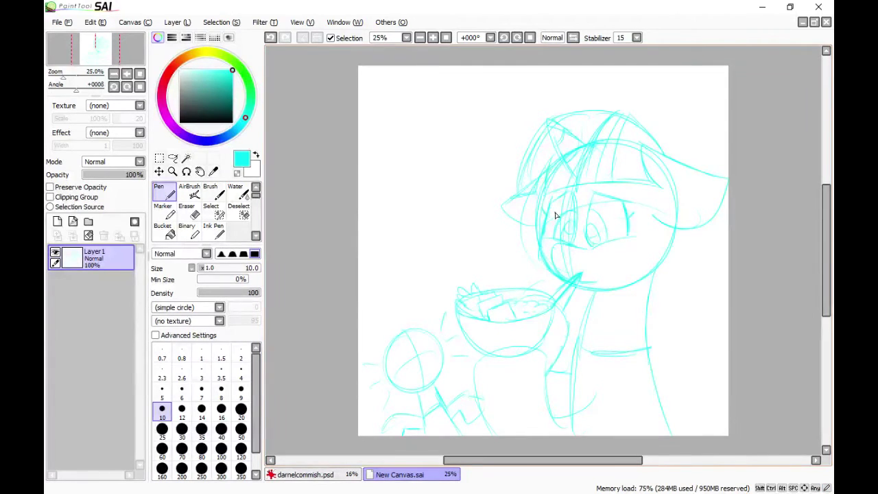
Step: Sketch the large pony's upper hair contour and the striped mane falling behind the cheek and neck
mouse_move(557, 121)
mouse_down()
mouse_move(667, 142)
mouse_move(686, 178)
mouse_up()
mouse_move(671, 229)
mouse_down()
mouse_move(636, 270)
mouse_move(627, 264)
mouse_up()
drag(626, 268, 661, 296)
drag(651, 299, 673, 274)
mouse_move(686, 226)
mouse_down()
mouse_move(697, 299)
mouse_move(650, 348)
mouse_up()
mouse_move(657, 295)
mouse_down()
mouse_move(629, 333)
mouse_move(635, 316)
mouse_move(688, 286)
mouse_up()
drag(631, 342, 695, 297)
drag(629, 320, 687, 277)
Step: Sketch the small pony's swept hair and ear, and give it an angry face with an open, gritted mouth
drag(388, 348, 402, 309)
drag(414, 322, 441, 340)
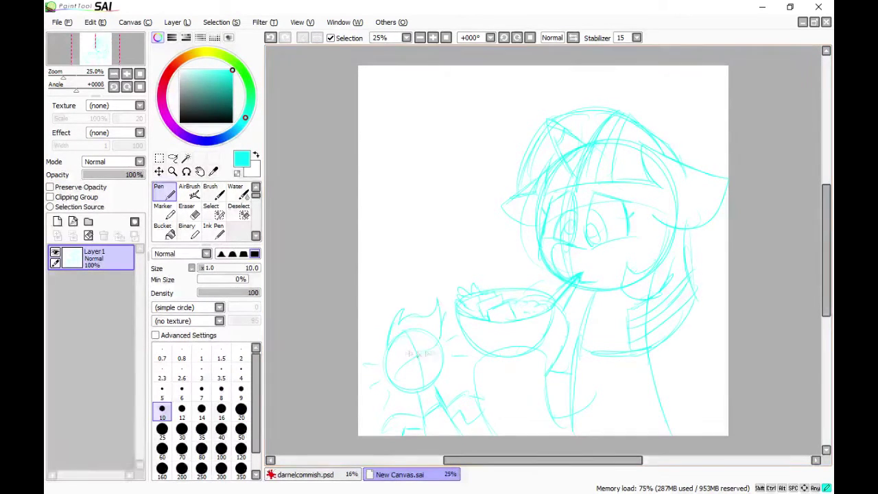
drag(384, 351, 436, 347)
mouse_move(398, 329)
mouse_down()
mouse_move(375, 350)
mouse_move(431, 309)
mouse_move(379, 390)
mouse_up()
mouse_move(371, 329)
mouse_down()
mouse_move(410, 290)
mouse_move(434, 313)
mouse_up()
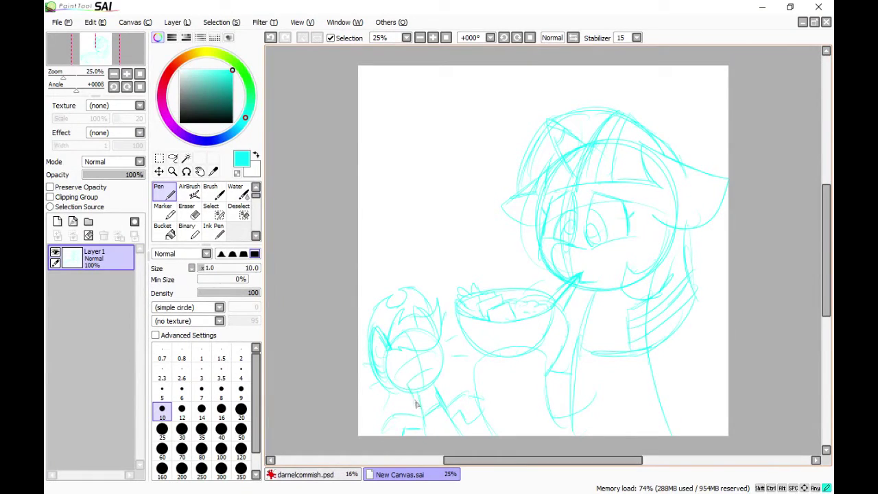
mouse_move(415, 401)
mouse_down()
mouse_move(440, 380)
mouse_move(404, 360)
mouse_move(416, 247)
mouse_move(419, 334)
mouse_move(403, 355)
mouse_up()
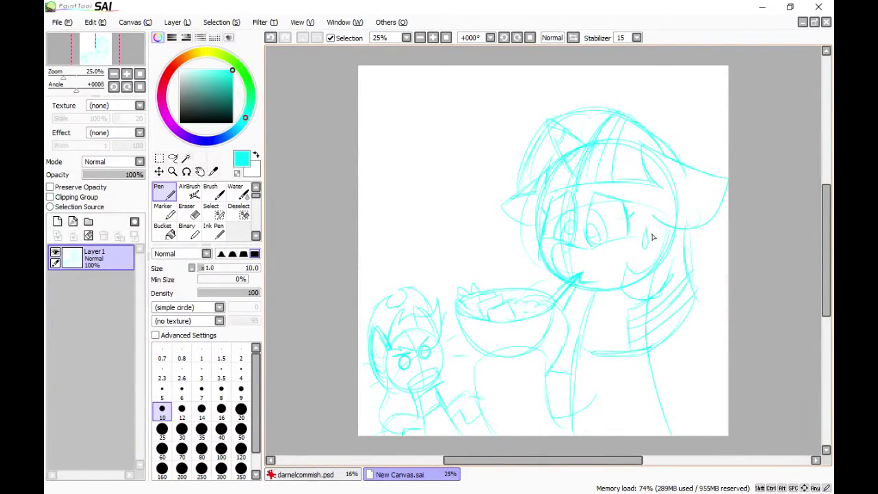
Step: Sketch the curved foreleg and shoulder lines across the large pony's chest
drag(588, 376, 556, 413)
drag(606, 380, 591, 436)
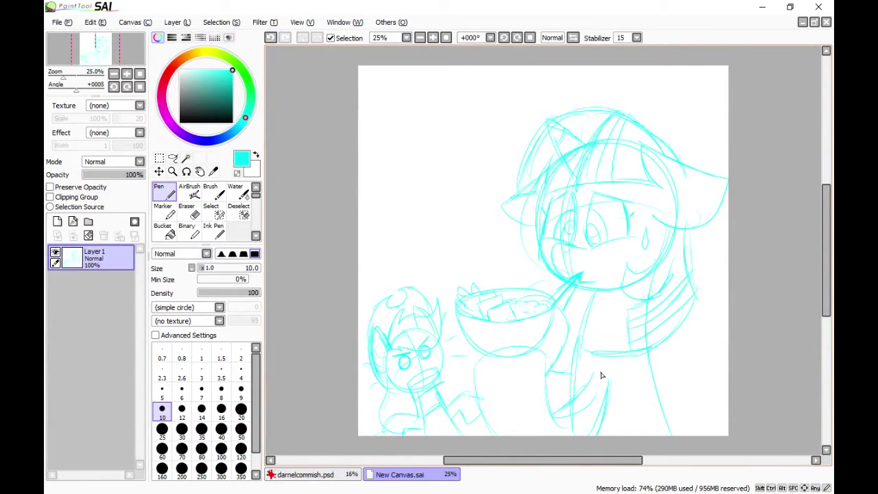
Step: Ink the large pony's horn, outer hair and fringe in black with pen size 30 and stabilizer S-7
click(180, 122)
click(181, 429)
click(636, 37)
click(632, 186)
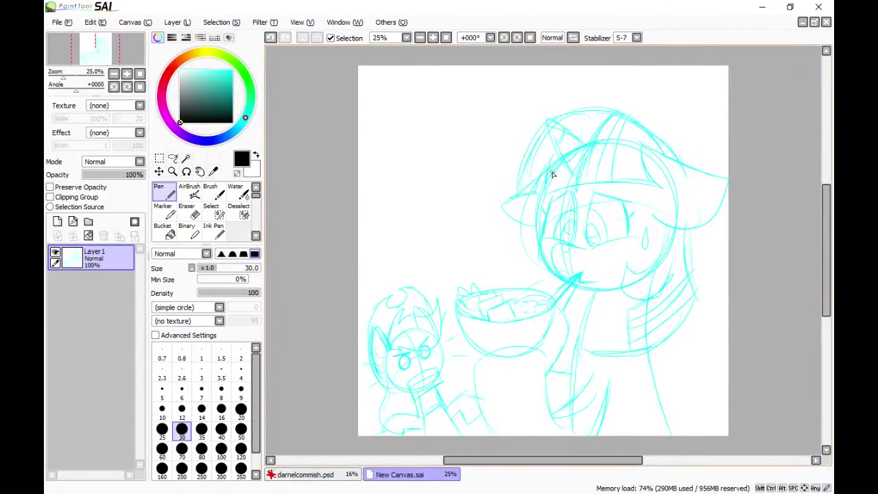
mouse_move(587, 145)
mouse_down()
mouse_move(547, 118)
mouse_move(575, 174)
mouse_up()
mouse_move(680, 162)
mouse_down()
mouse_move(548, 111)
mouse_move(516, 186)
mouse_move(662, 191)
mouse_up()
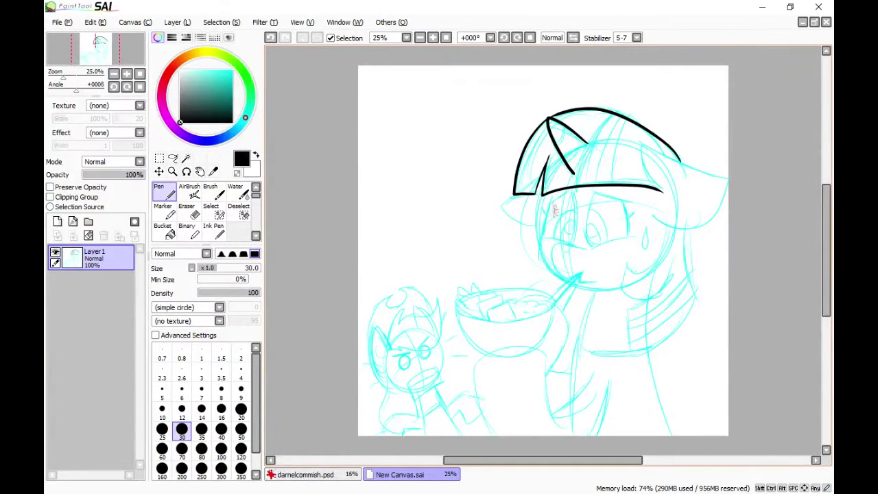
Step: Ink the large pony's face profile and muzzle, and the bowl outline with the leaves at its edge
mouse_move(552, 197)
mouse_down()
mouse_move(562, 283)
mouse_move(569, 281)
mouse_up()
drag(583, 249, 578, 283)
mouse_move(570, 282)
mouse_down()
mouse_move(554, 297)
mouse_move(538, 350)
mouse_move(484, 288)
mouse_move(458, 300)
mouse_move(458, 323)
mouse_move(542, 348)
mouse_up()
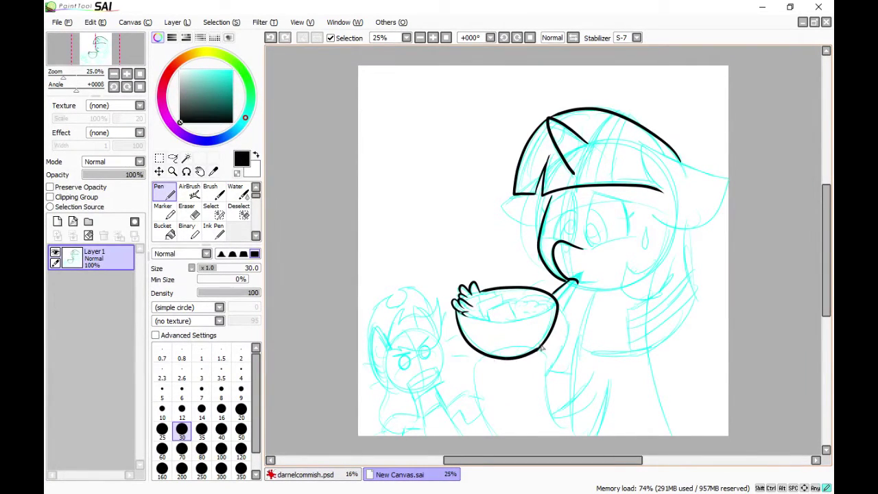
Step: Ink the large pony's forelegs, chest and neck lines, and the far ear
mouse_move(475, 353)
mouse_down()
mouse_move(489, 435)
mouse_move(537, 373)
mouse_move(548, 432)
mouse_up()
mouse_move(593, 369)
mouse_down()
mouse_move(553, 417)
mouse_move(598, 435)
mouse_up()
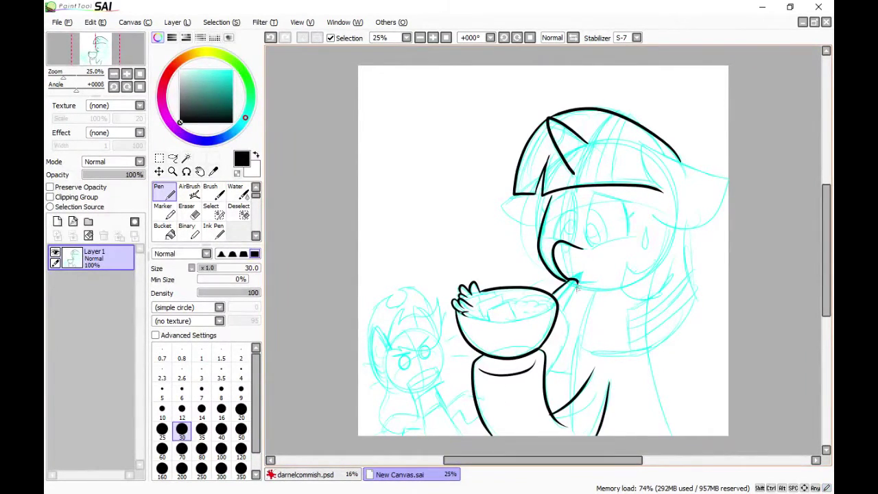
drag(578, 283, 553, 371)
mouse_move(575, 287)
mouse_down()
mouse_move(588, 294)
mouse_move(572, 367)
mouse_up()
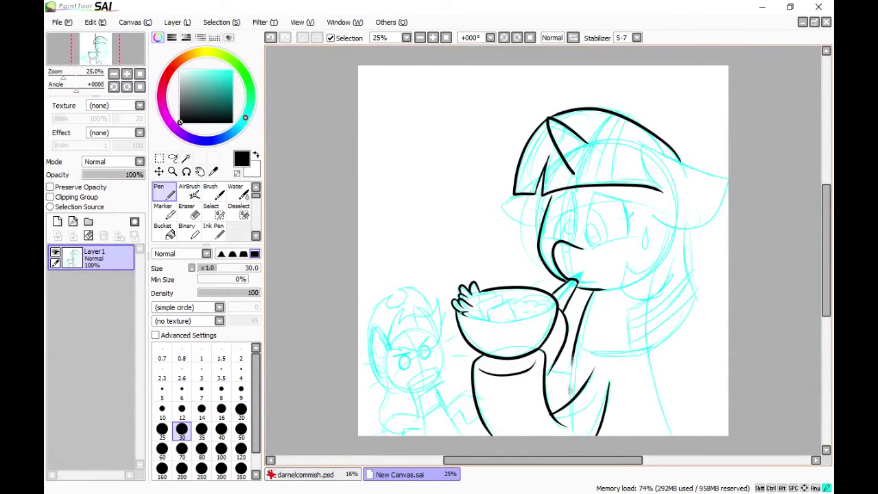
mouse_move(515, 193)
mouse_down()
mouse_move(501, 211)
mouse_move(542, 228)
mouse_up()
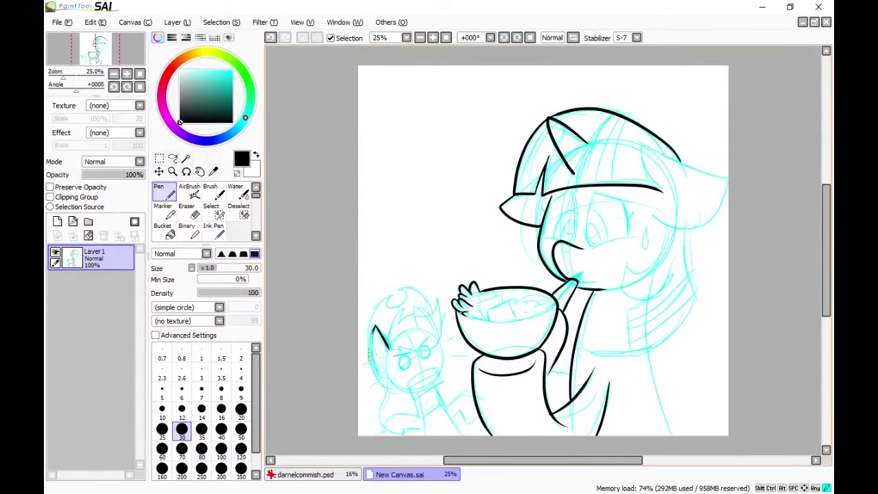
Step: Ink the small pony's ear, jaw, neck, near foreleg and the back of its hair
mouse_move(369, 353)
mouse_down()
mouse_move(411, 400)
mouse_move(436, 379)
mouse_up()
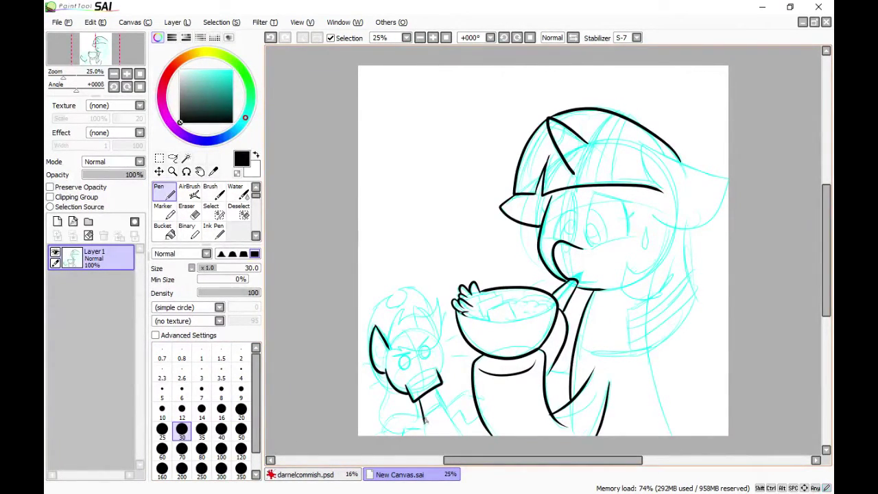
drag(424, 420, 378, 434)
drag(386, 375, 379, 425)
drag(403, 412, 398, 419)
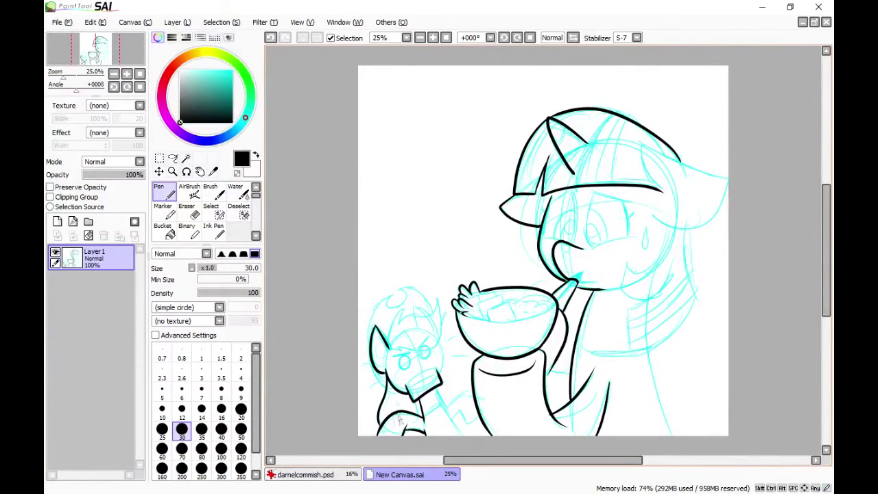
drag(377, 298, 384, 389)
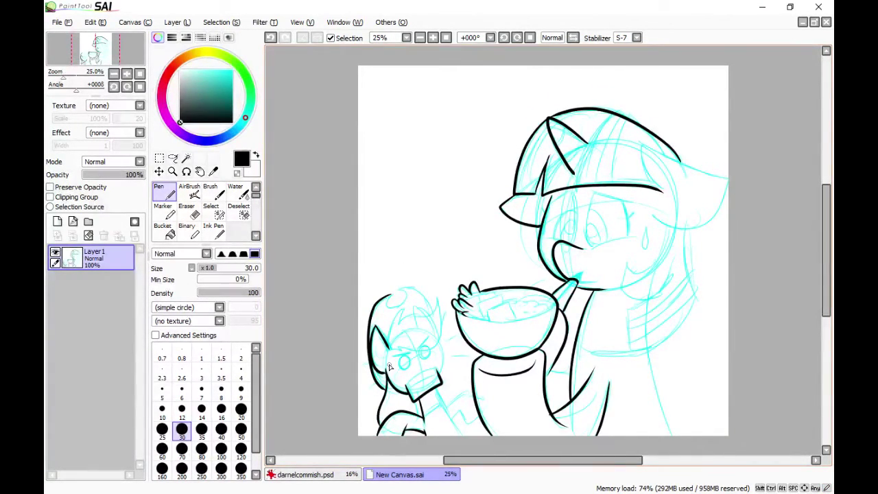
Step: Ink the large pony's near ear, cheek, hanging mane and back line with pen size 20
click(241, 410)
drag(644, 145, 728, 182)
mouse_move(728, 182)
mouse_down()
mouse_move(716, 210)
mouse_move(653, 215)
mouse_up()
drag(678, 158, 683, 167)
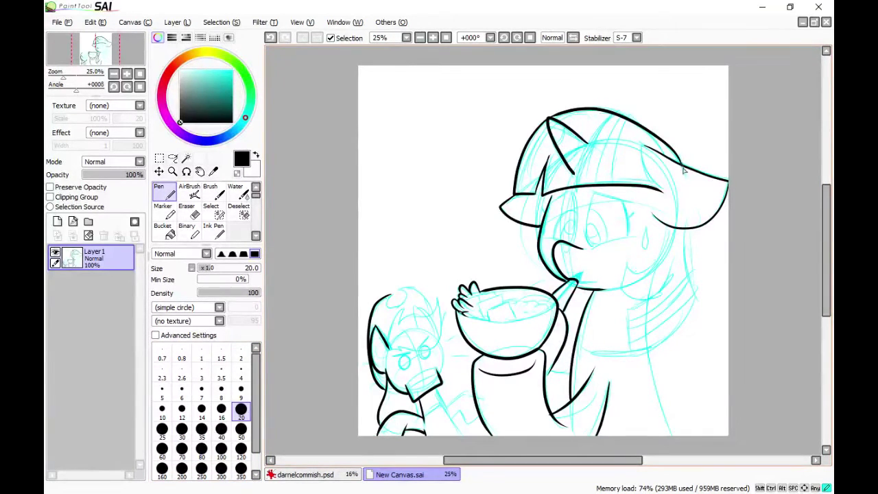
mouse_move(676, 230)
mouse_down()
mouse_move(627, 302)
mouse_move(664, 295)
mouse_move(629, 362)
mouse_move(692, 306)
mouse_move(690, 316)
mouse_up()
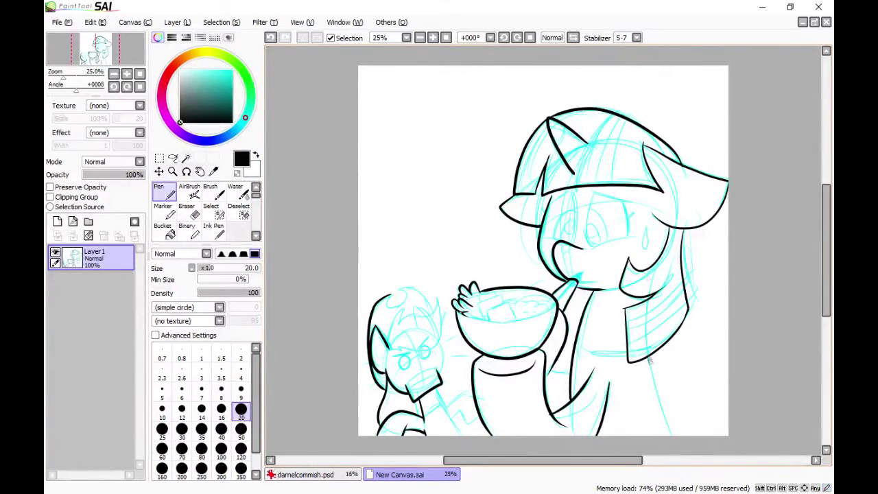
drag(649, 356, 670, 434)
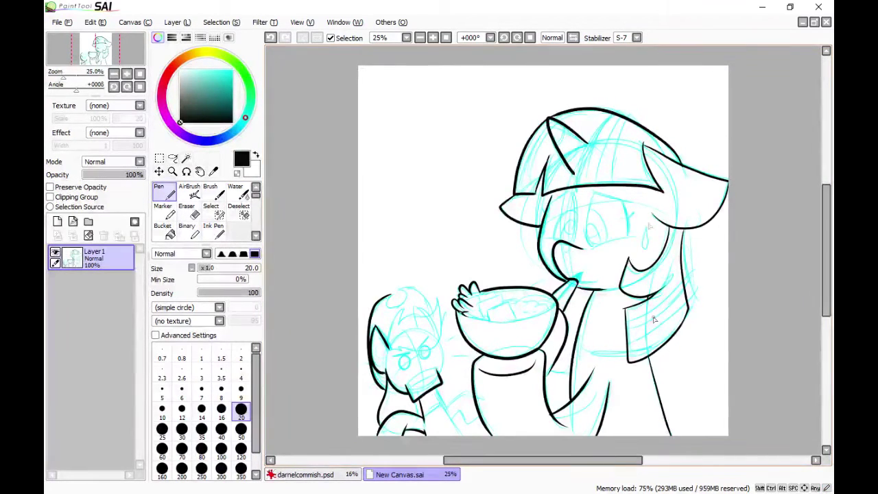
Step: Ink the large pony's fringe strands and facial details, including the sweat drop, both eyes and the eyelashes
drag(644, 229, 645, 231)
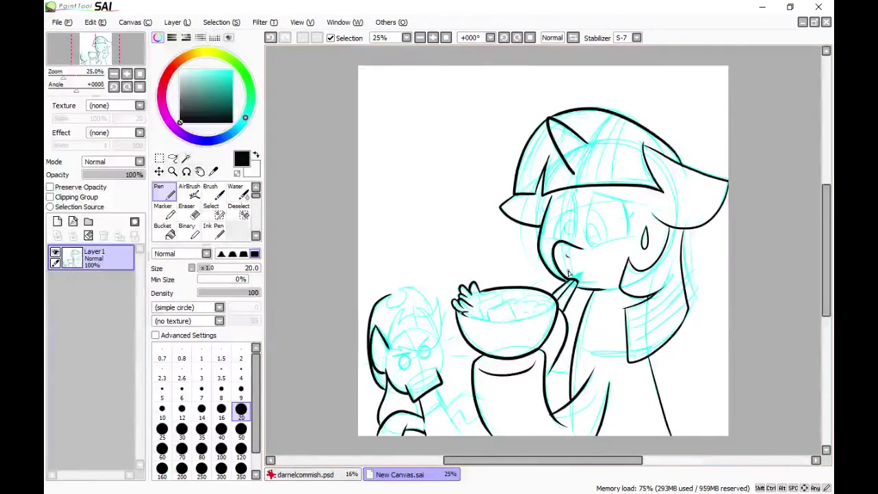
drag(613, 117, 575, 177)
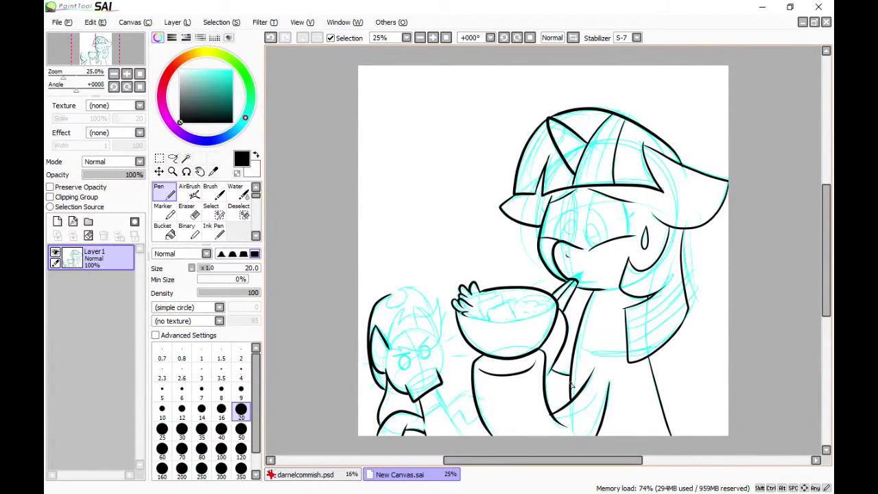
drag(594, 192, 589, 247)
drag(632, 215, 626, 205)
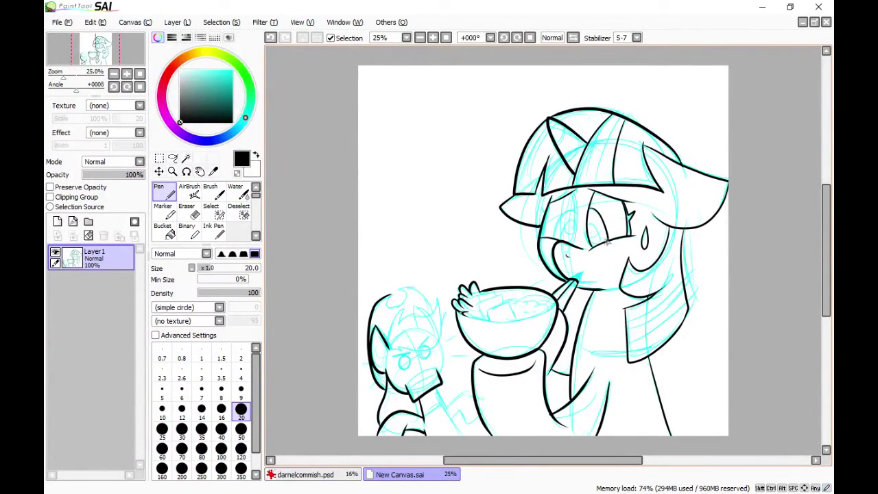
drag(588, 227, 599, 243)
drag(581, 198, 573, 249)
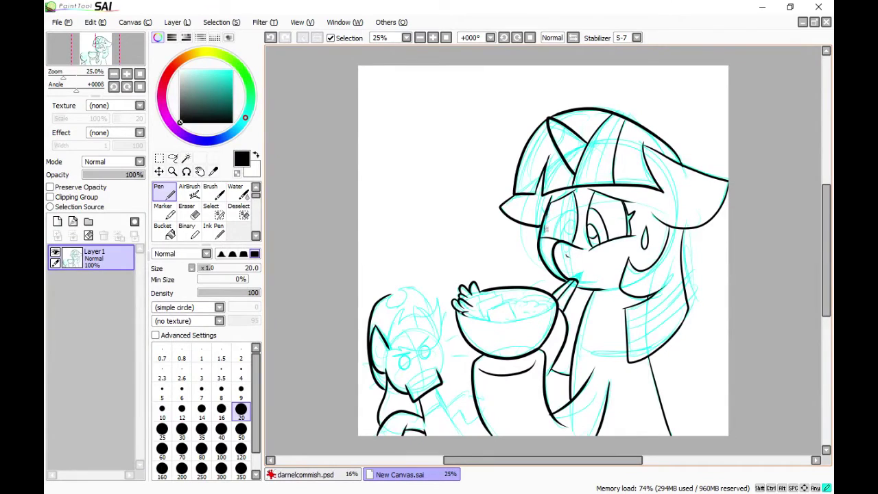
drag(546, 218, 540, 244)
drag(559, 212, 557, 242)
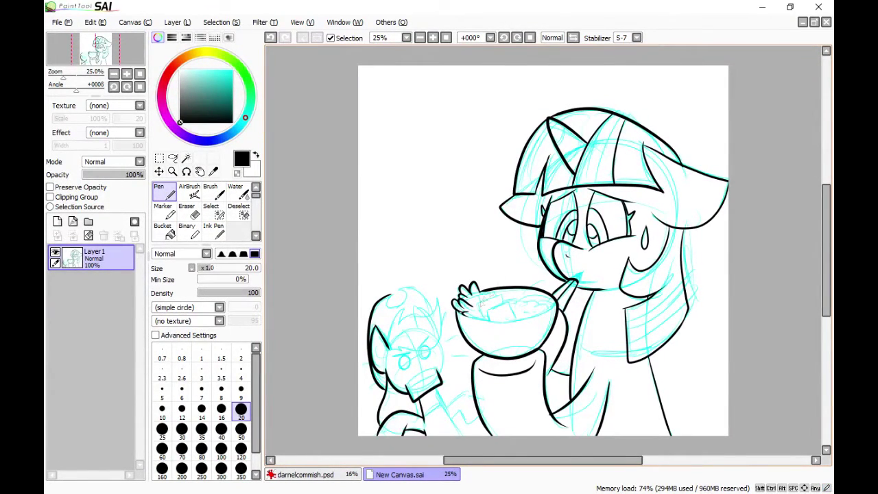
Step: Ink the bowl's inner rim and food pieces, and the small pony's gritted teeth
drag(458, 314, 551, 312)
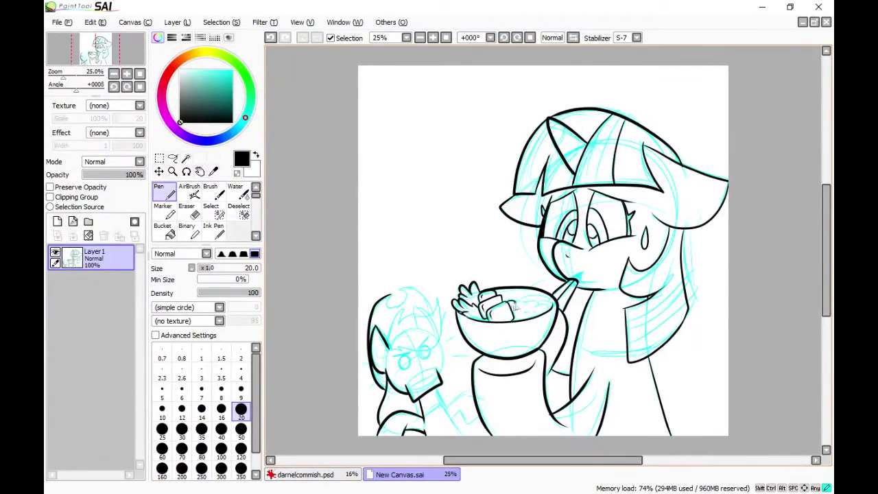
drag(539, 307, 529, 317)
drag(406, 385, 436, 384)
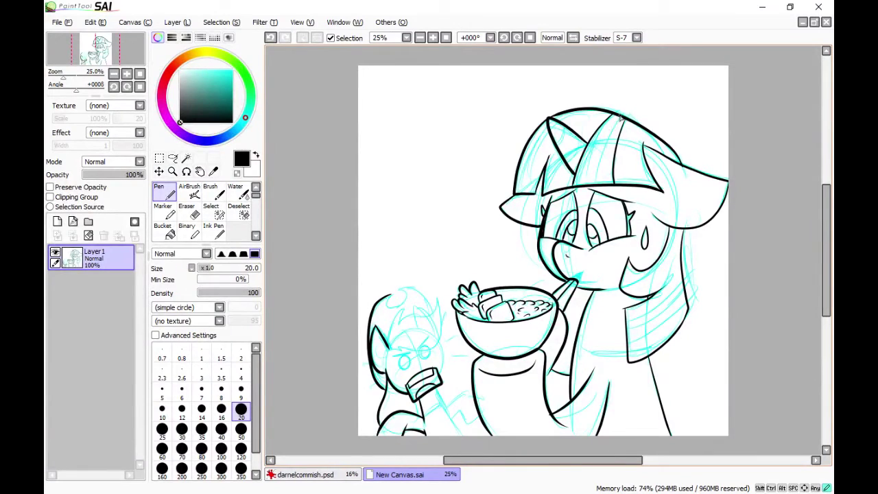
Step: Ink the large pony's remaining fringe strand, the horn ridges and the stripes across the mane
drag(620, 116, 589, 184)
mouse_move(564, 124)
mouse_down()
mouse_move(555, 145)
mouse_move(568, 164)
mouse_up()
mouse_move(683, 279)
mouse_down()
mouse_move(627, 321)
mouse_move(641, 328)
mouse_move(628, 333)
mouse_up()
drag(687, 305, 627, 347)
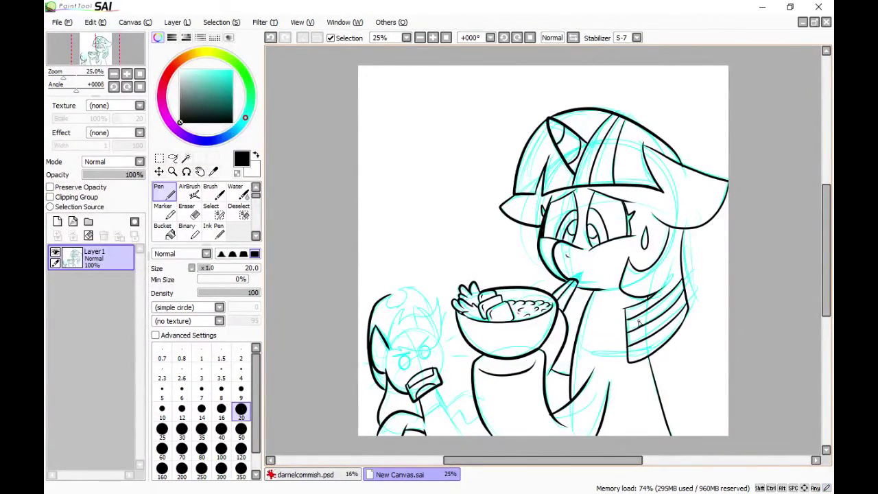
Step: Ink the small pony's brow, raised foreleg and front hair, plus the emphasis lines beside its face
mouse_move(387, 344)
mouse_down()
mouse_move(408, 310)
mouse_move(442, 295)
mouse_move(425, 355)
mouse_move(442, 384)
mouse_move(446, 421)
mouse_move(461, 436)
mouse_move(463, 409)
mouse_move(466, 423)
mouse_up()
key(ctrl+z)
drag(466, 424, 479, 420)
drag(443, 411, 474, 393)
drag(455, 330, 444, 347)
drag(457, 358, 446, 368)
mouse_move(391, 310)
mouse_down()
mouse_move(406, 291)
mouse_move(436, 305)
mouse_up()
mouse_move(431, 309)
mouse_down()
mouse_move(417, 316)
mouse_move(443, 352)
mouse_move(441, 371)
mouse_up()
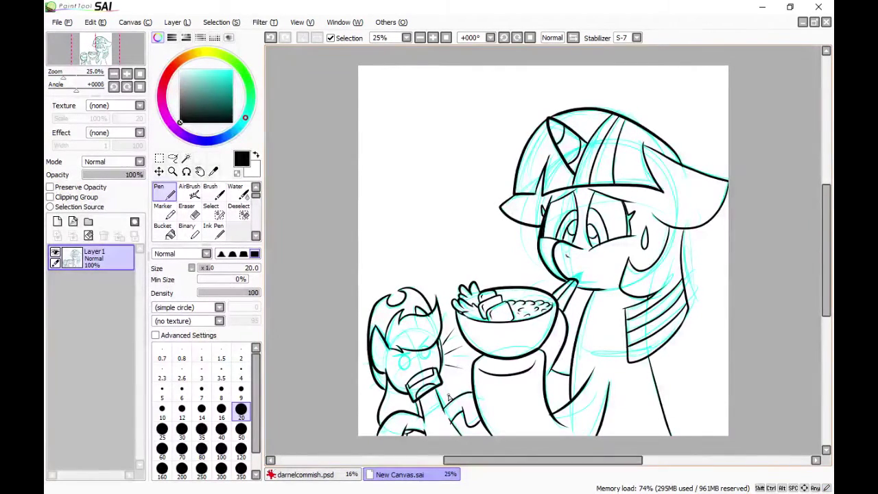
Step: Draw a feathered wing on the large pony's back and paint out the back line crossing it in white
mouse_move(642, 397)
mouse_down()
mouse_move(698, 411)
mouse_move(704, 435)
mouse_up()
mouse_move(642, 411)
mouse_down()
mouse_move(646, 428)
mouse_move(682, 411)
mouse_move(694, 421)
mouse_move(686, 374)
mouse_move(705, 445)
mouse_up()
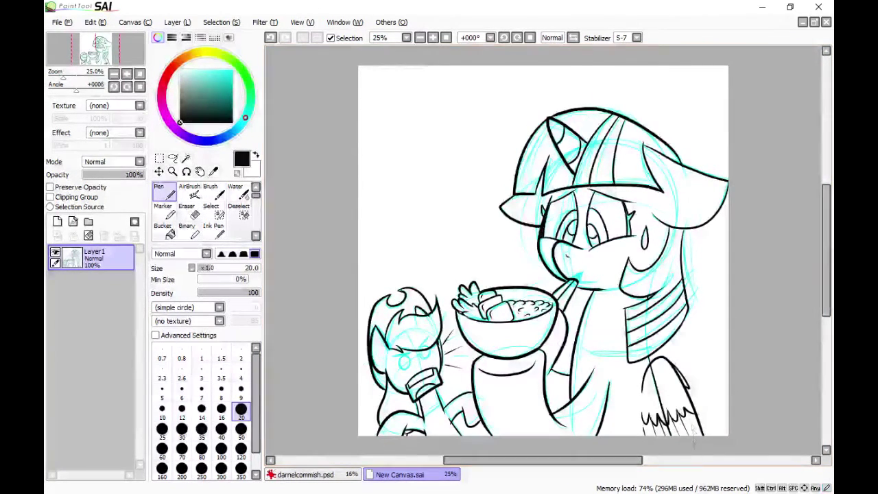
key(x)
mouse_move(683, 386)
mouse_down()
mouse_move(686, 392)
mouse_move(657, 381)
mouse_move(668, 428)
mouse_up()
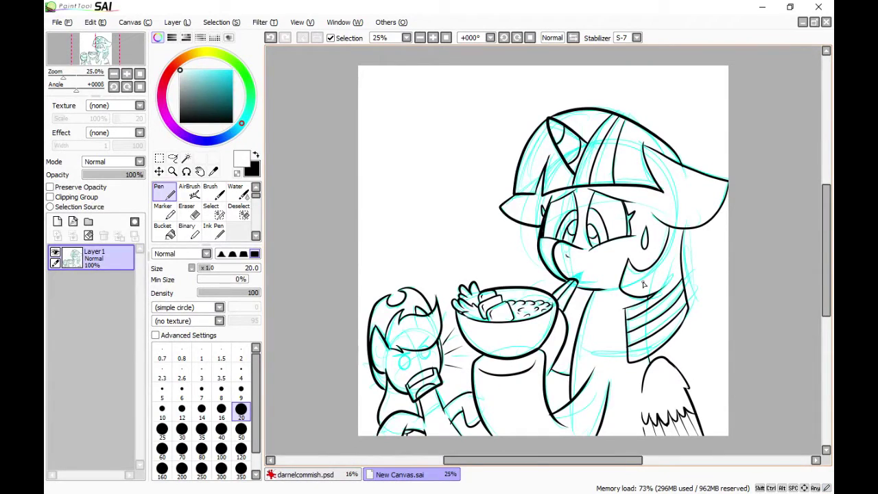
Step: Ink the small pony's round, angry eyes in black with pen size 30
click(182, 430)
drag(391, 357, 410, 354)
key(ctrl+z)
click(256, 155)
mouse_move(408, 356)
mouse_down()
mouse_move(398, 371)
mouse_move(408, 356)
mouse_up()
drag(419, 352, 428, 351)
Step: Finish the line art with pen size 20 and save the canvas as a Photoshop PSD file named pork
click(241, 411)
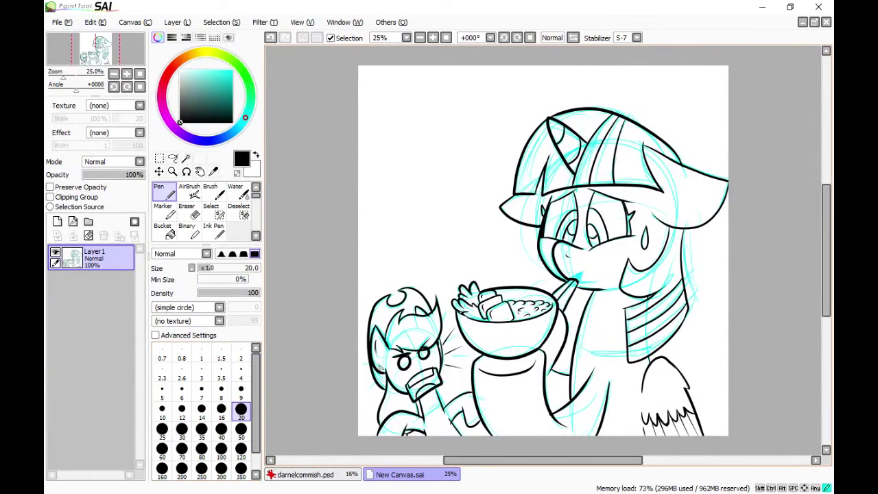
key(x)
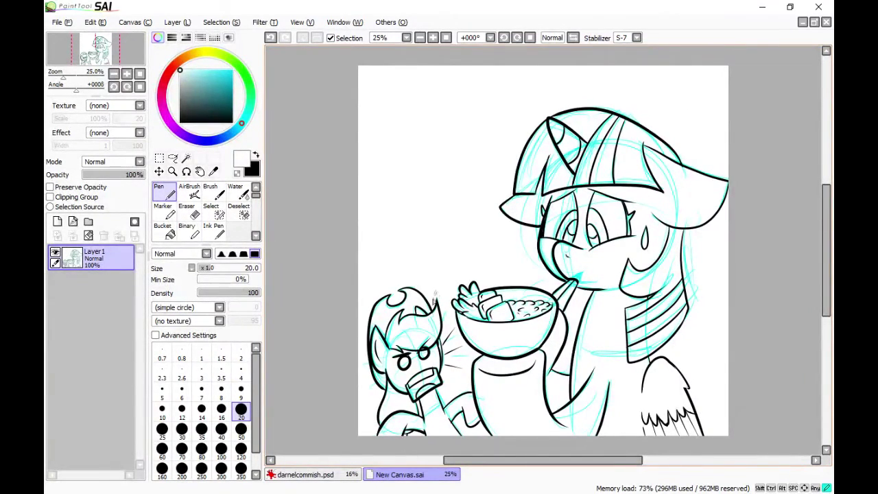
click(62, 21)
click(81, 110)
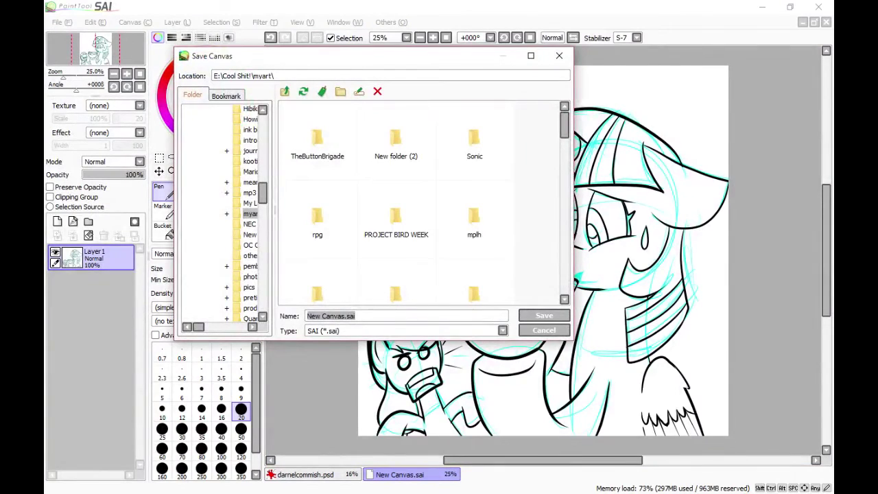
click(343, 330)
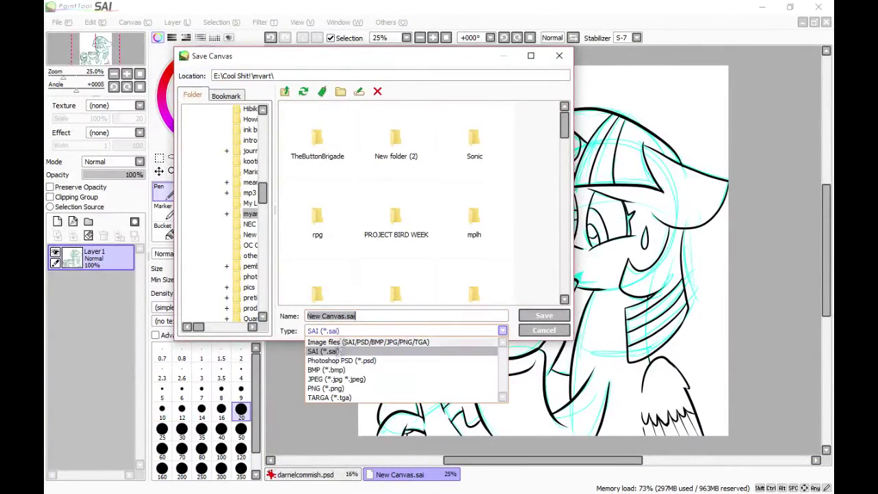
click(343, 354)
drag(345, 316, 306, 316)
text(pork)
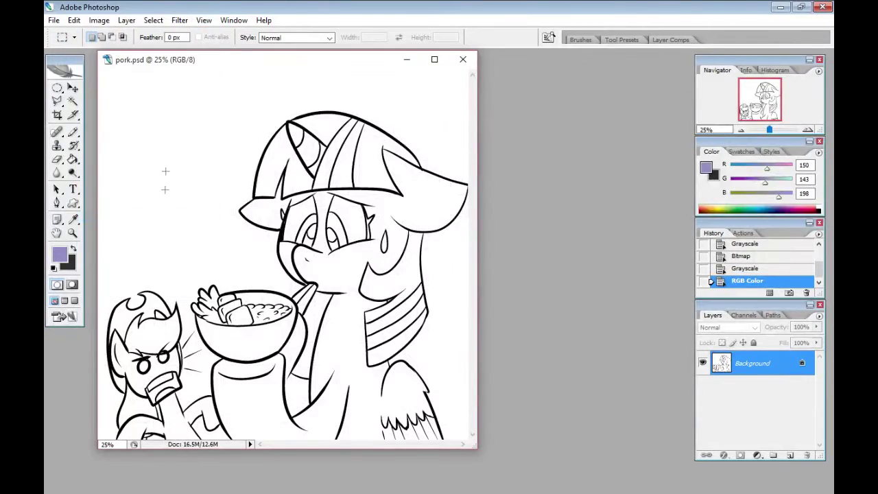
Step: In Photoshop, fill the small pony's mouth and the large pony's pupils and eyelashes with dark grey (44, 45, 49) in pork.psd
click(73, 248)
click(73, 160)
click(152, 394)
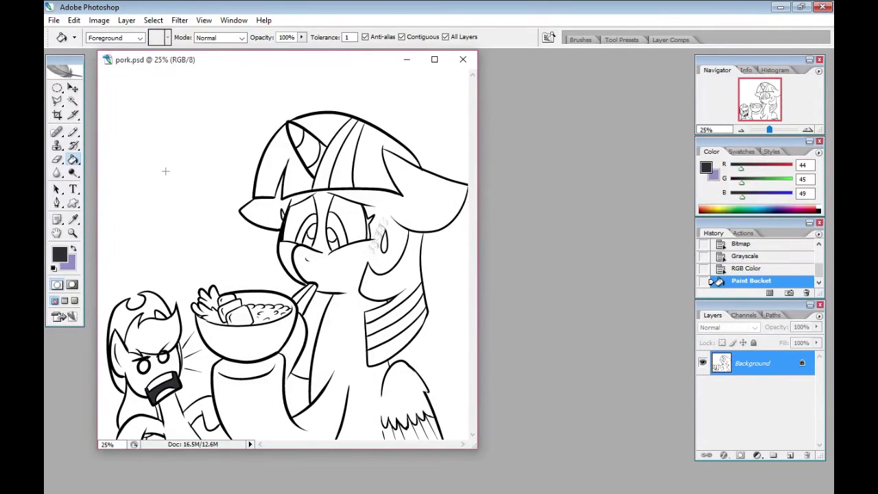
click(368, 232)
click(334, 245)
click(308, 242)
click(282, 214)
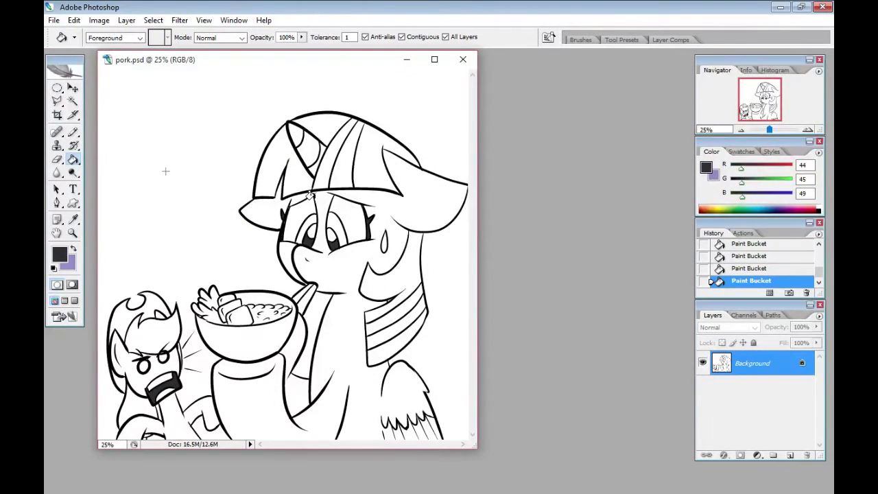
Step: Touch up the small pony's eye nearest the bowl in white with a size 19 pencil, undoing the last stroke
key(d)
key(x)
key(b)
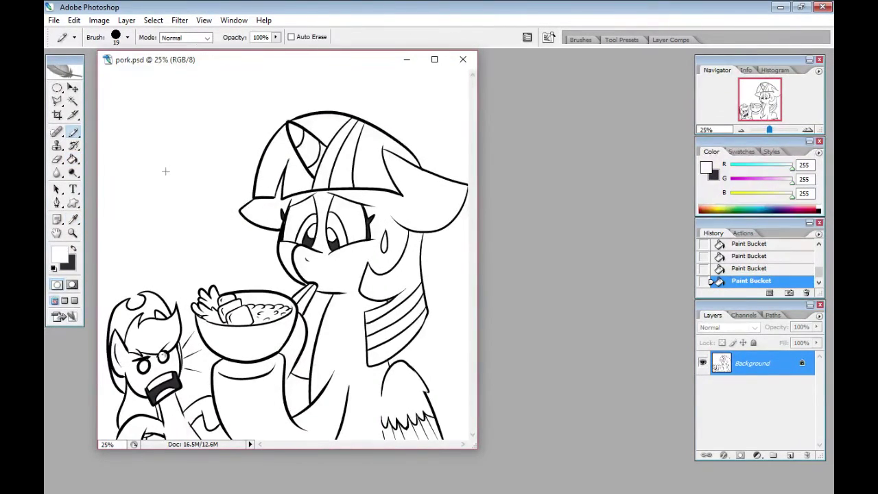
drag(160, 354, 159, 355)
key(x)
key(ctrl+z)
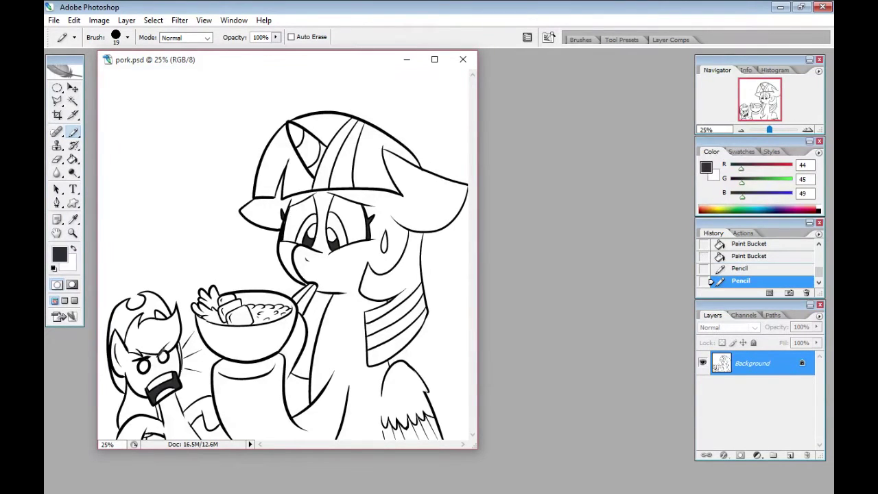
Step: Set the foreground colour to pure black (000000), refill the small pony's mouth and the large pony's pupils, and retouch the small pony's eye
click(59, 255)
click(383, 287)
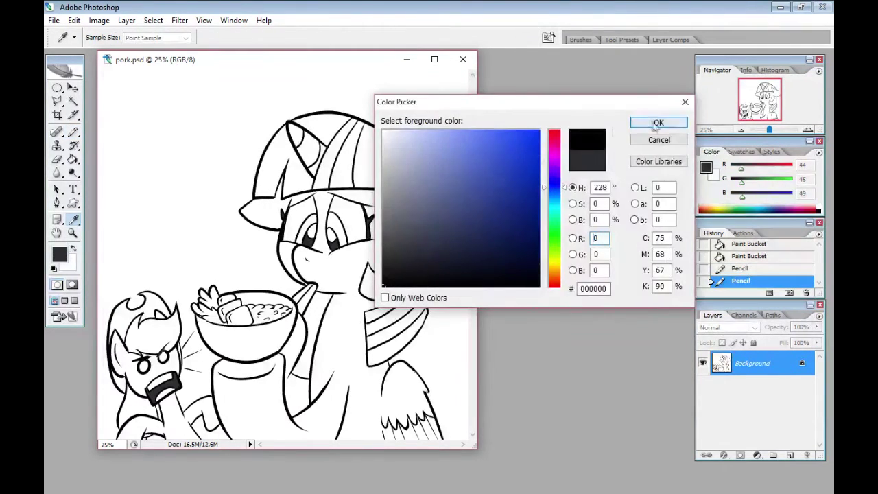
click(657, 124)
key(g)
click(153, 393)
click(334, 244)
click(307, 243)
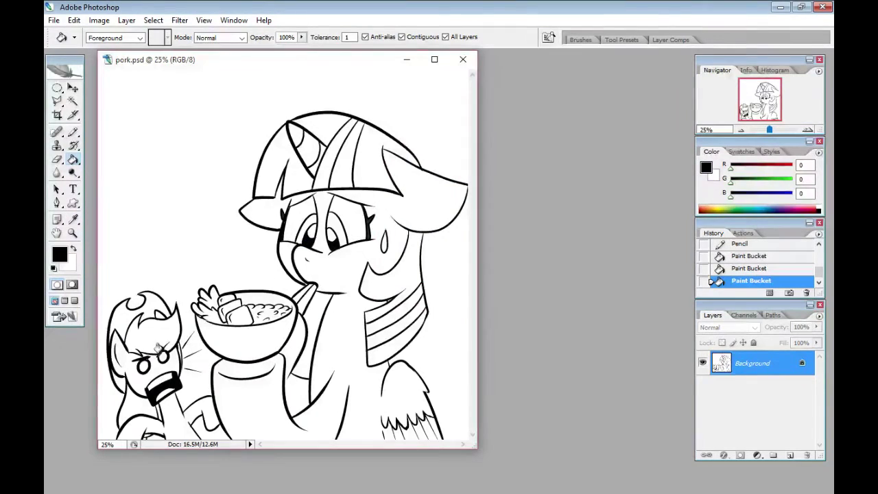
key(b)
drag(167, 350, 159, 355)
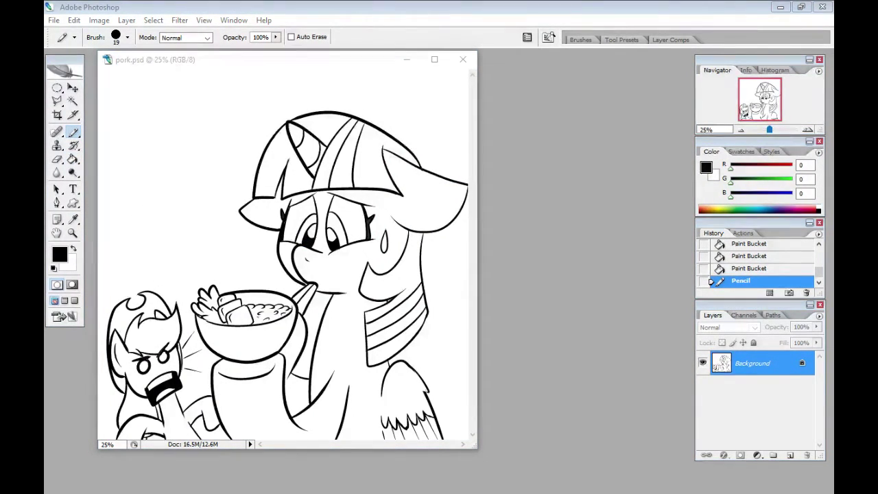
Step: Create a new document and paste the purple pony reference picture into it
click(54, 20)
click(65, 27)
click(569, 117)
key(ctrl+v)
drag(379, 65, 469, 79)
Step: Sample the reference pony's lilac body colour, try filling the large pony's body in pork.psd, and revert that fill
key(i)
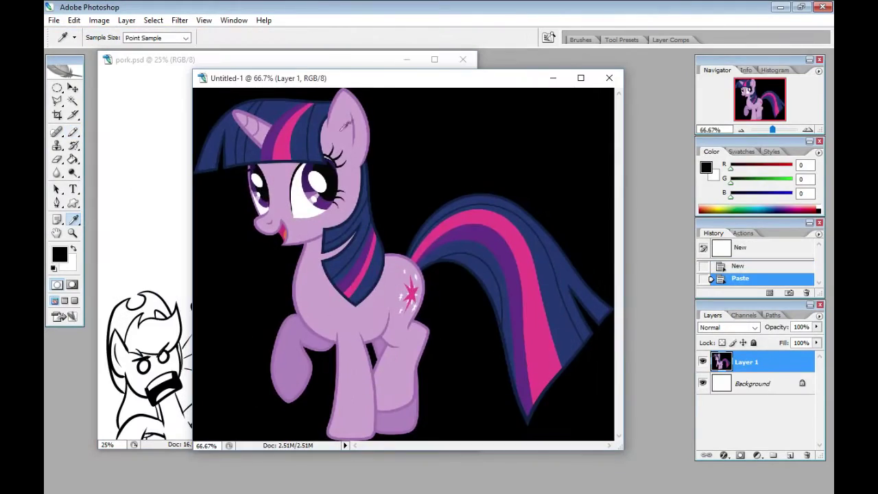
click(350, 302)
key(g)
click(282, 57)
click(416, 194)
click(748, 268)
Step: Close the gap in the large pony's wing outline and thicken its upper edge with a black size 19 pencil
key(z)
click(451, 221)
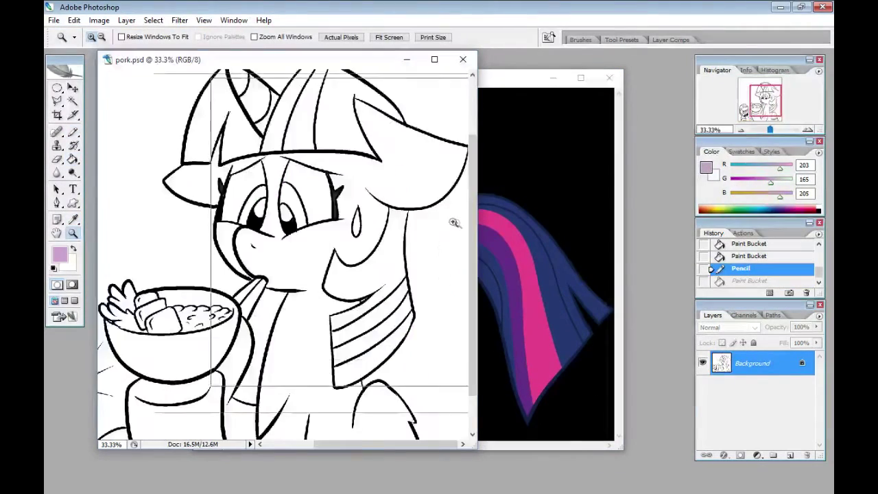
key(i)
key(x)
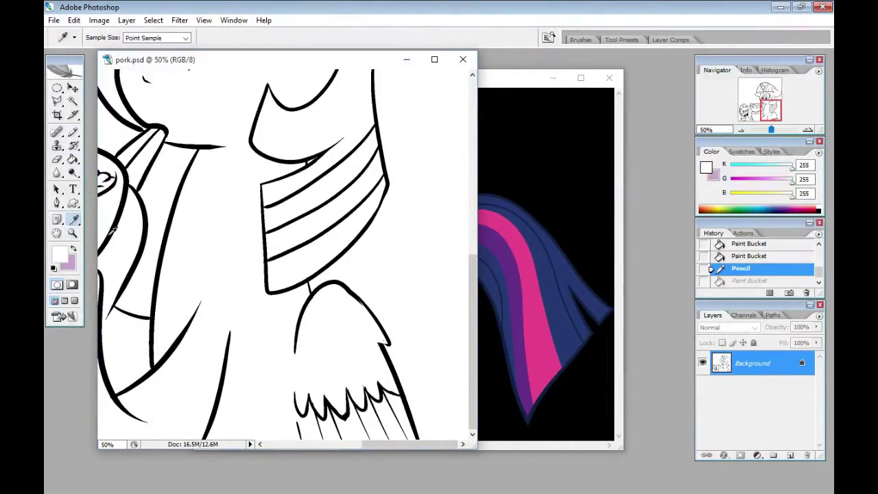
click(386, 348)
key(b)
drag(381, 343, 387, 342)
drag(350, 291, 389, 342)
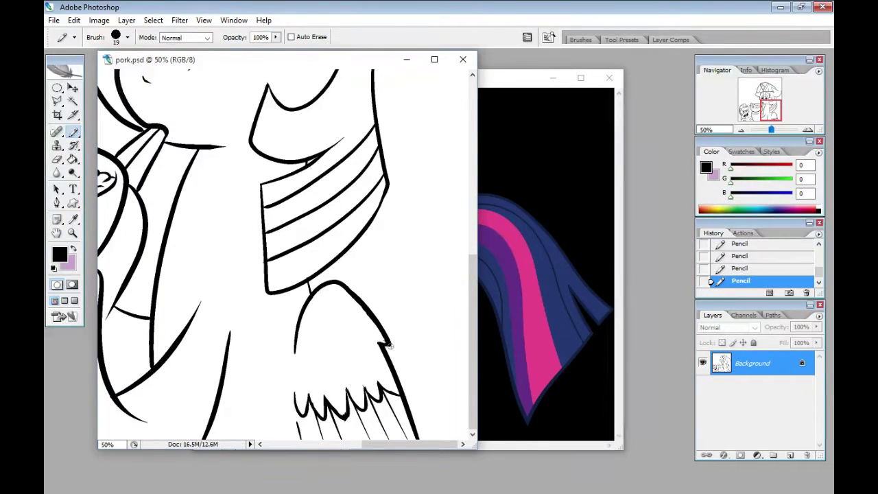
Step: Fill the large pony's body, wing feathers and horn sections with lilac (203, 165, 205)
key(x)
key(g)
click(210, 240)
click(330, 425)
click(349, 418)
click(374, 420)
click(394, 418)
key(ctrl+minus)
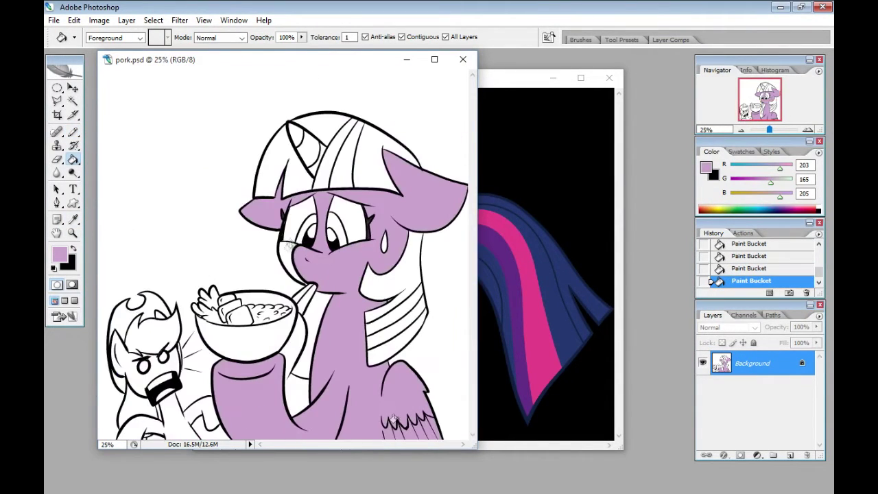
click(293, 130)
click(314, 159)
Step: Sample the reference tail's dark blue and fill the main sections of the large pony's fringe and mane with it
key(i)
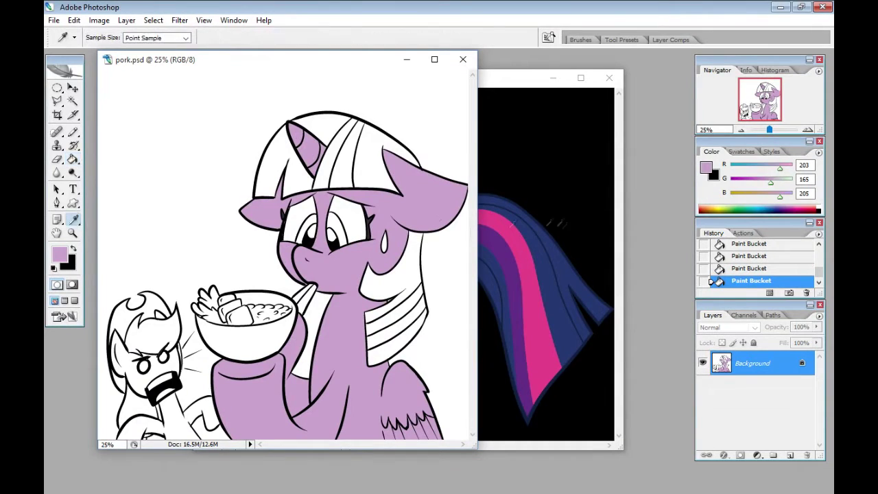
click(528, 221)
key(g)
click(319, 127)
click(277, 154)
click(374, 161)
click(401, 277)
click(397, 343)
Step: Sample the reference tail's pink (231, 69, 139) and fill one stripe in the large pony's fringe and mane
click(74, 220)
click(524, 275)
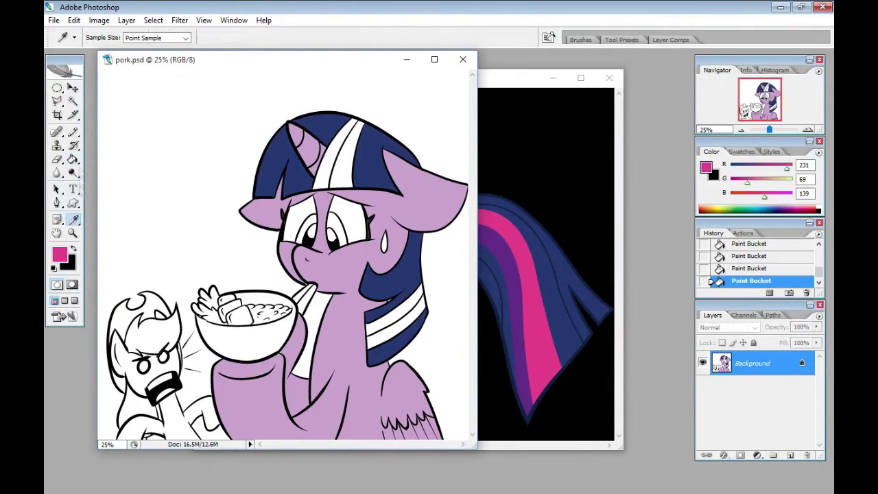
click(73, 159)
click(517, 78)
click(384, 61)
click(346, 161)
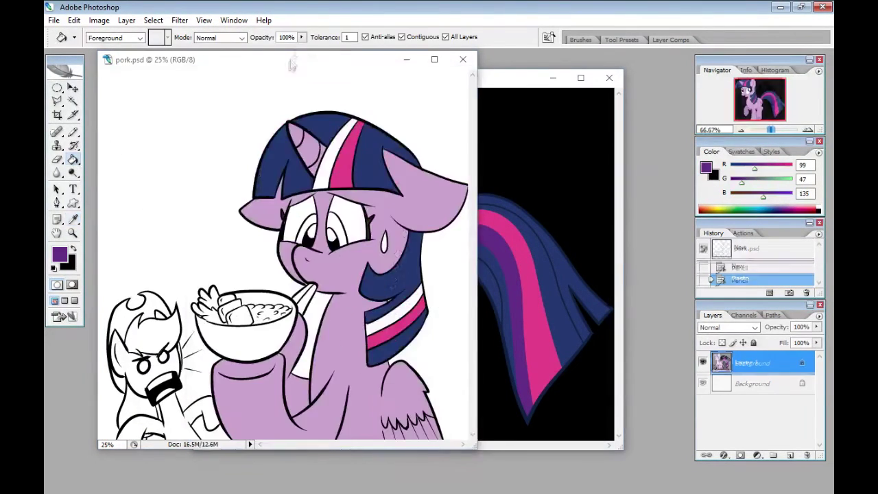
Step: Fill the remaining hair stripe and both irises of the large pony with the reference's purple (99, 47, 135)
click(321, 147)
click(304, 235)
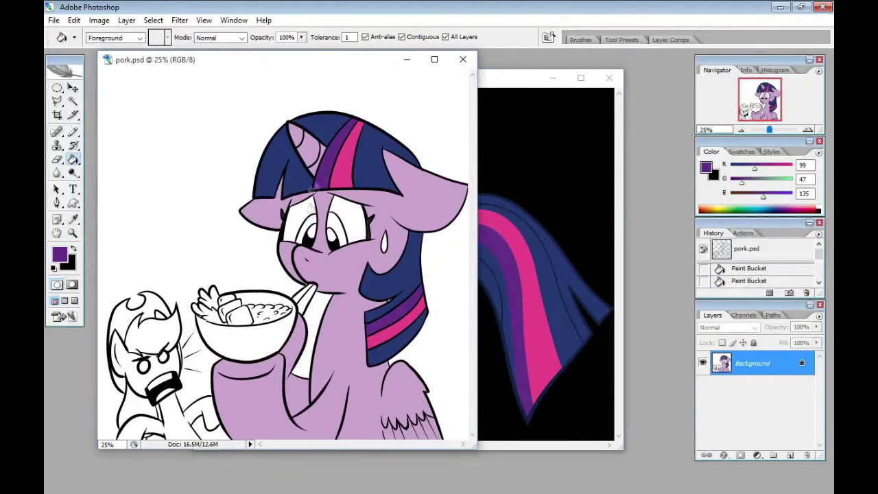
click(334, 230)
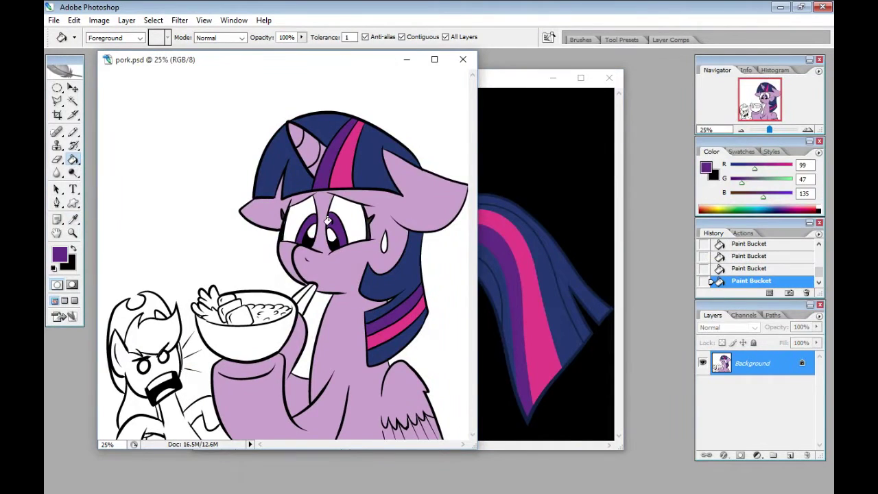
click(328, 220)
Step: Set the foreground colour to light pink (251, 200, 200), try filling the bowl, and revert that fill
click(59, 255)
click(655, 123)
click(246, 341)
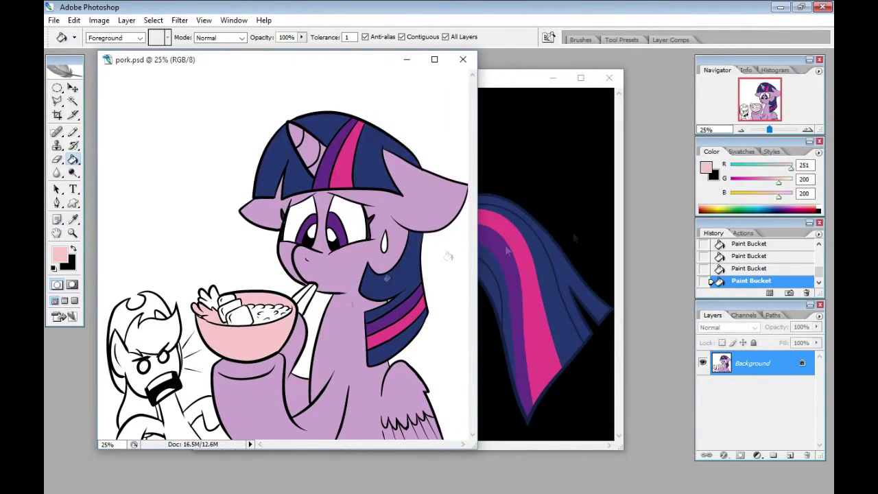
click(748, 268)
Step: Close the gap in the bowl's rim below the leafy greens with a black size 19 pencil
click(73, 233)
click(257, 323)
click(257, 323)
click(73, 249)
click(73, 131)
drag(198, 197, 211, 204)
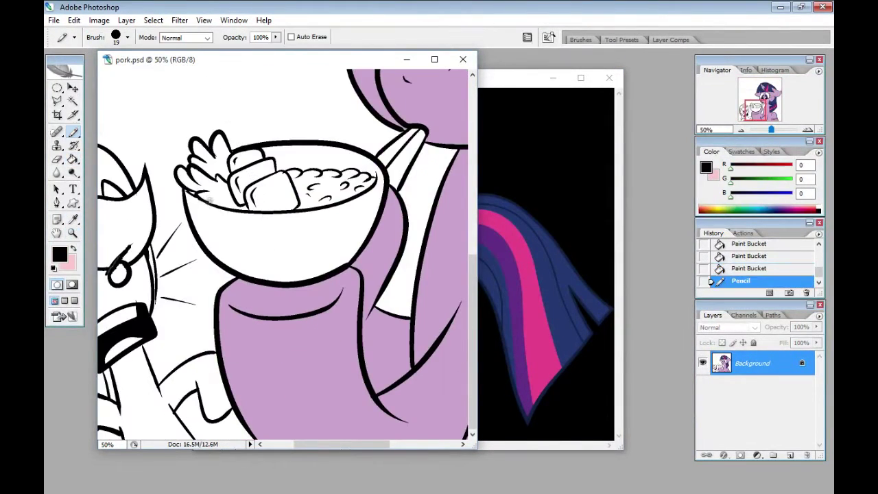
Step: Fill the bowl's outside and inner wall with light pink (251, 200, 200)
click(73, 248)
click(73, 159)
click(235, 243)
click(305, 158)
Step: Set the foreground colour to green (97, 184, 105) and fill the leafy greens in the bowl
click(60, 255)
click(554, 245)
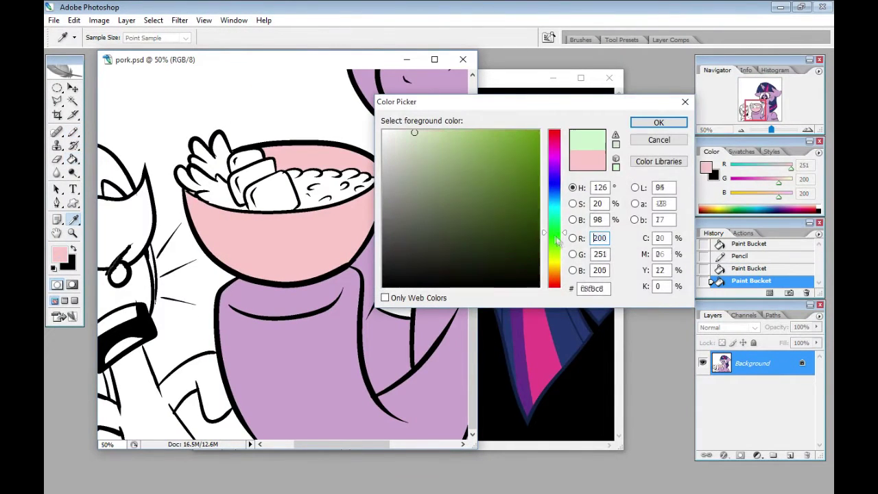
click(554, 238)
click(446, 193)
click(457, 174)
click(651, 128)
click(220, 151)
click(195, 180)
Step: Set the foreground colour to brown (144, 97, 37) and fill the three meat chunks in the bowl
click(61, 254)
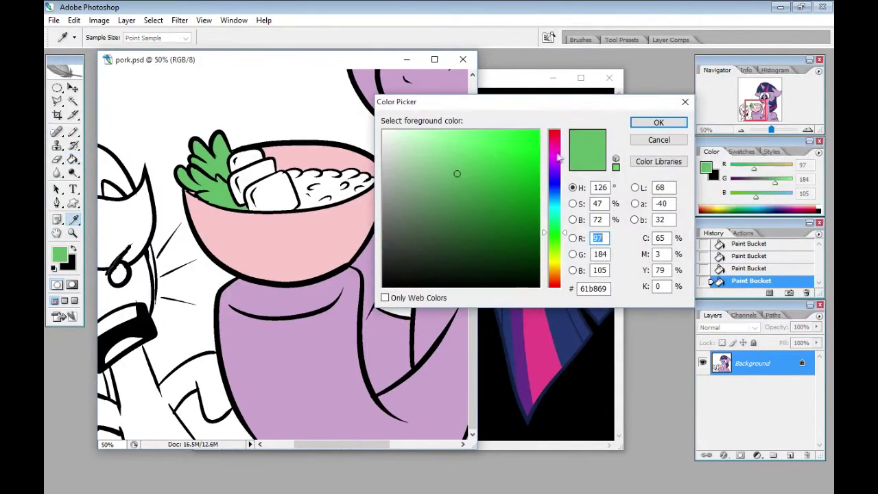
click(555, 272)
click(500, 198)
click(656, 124)
click(273, 194)
click(254, 176)
click(246, 160)
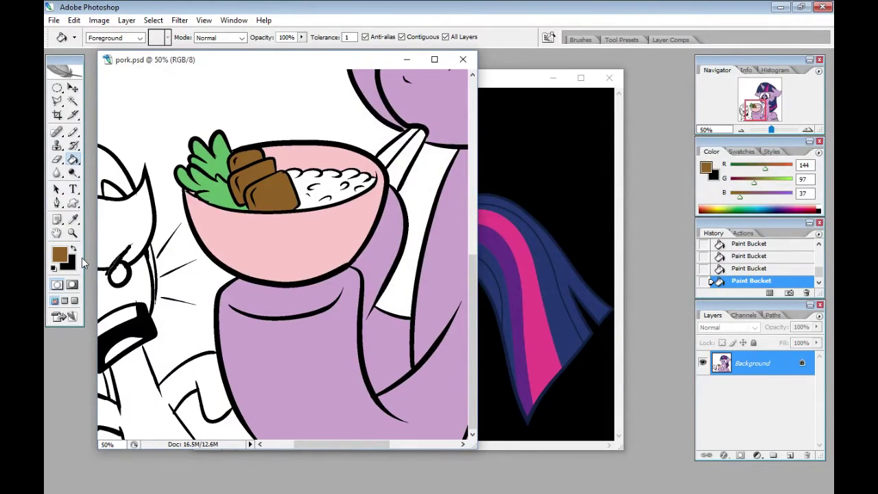
Step: Set the foreground colour to pale yellow (231, 228, 177) and fill the chopsticks
click(59, 255)
click(559, 255)
click(417, 144)
click(659, 122)
click(402, 148)
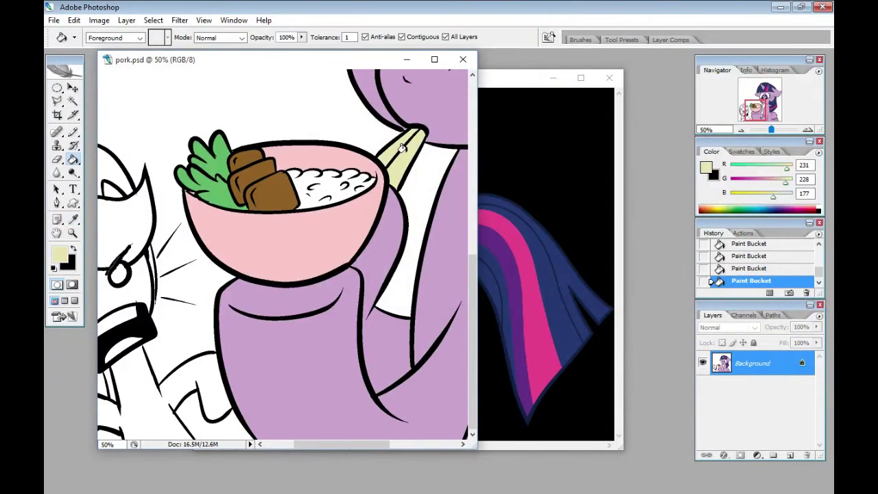
Step: Set the foreground colour to pale cyan (214, 251, 250) and fill the sweat drop on the large pony's face
scroll(402, 148, down, 2)
click(60, 254)
click(554, 211)
click(406, 133)
click(656, 122)
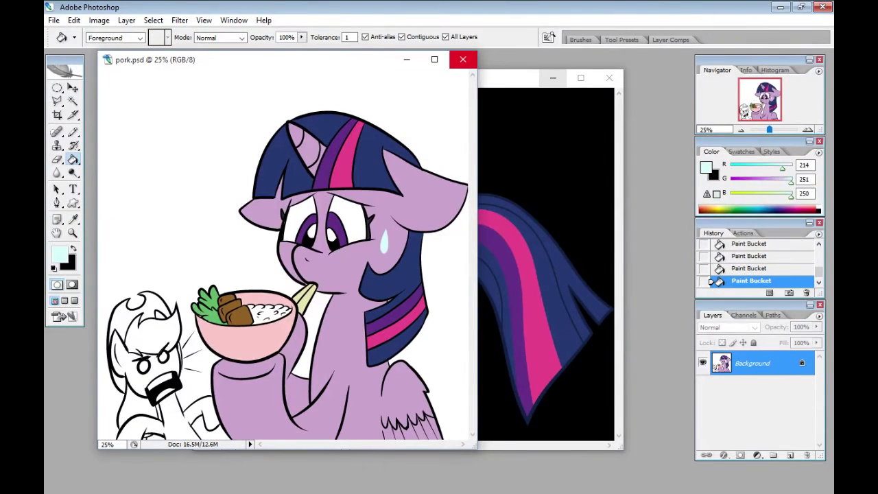
click(463, 59)
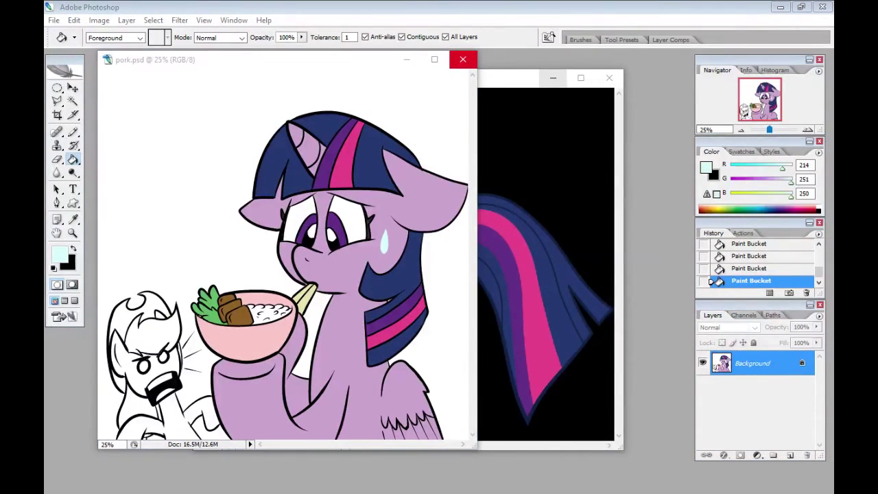
Step: Create another document with the orange pony reference picture pasted in, and bring pork.psd back to the front
click(54, 20)
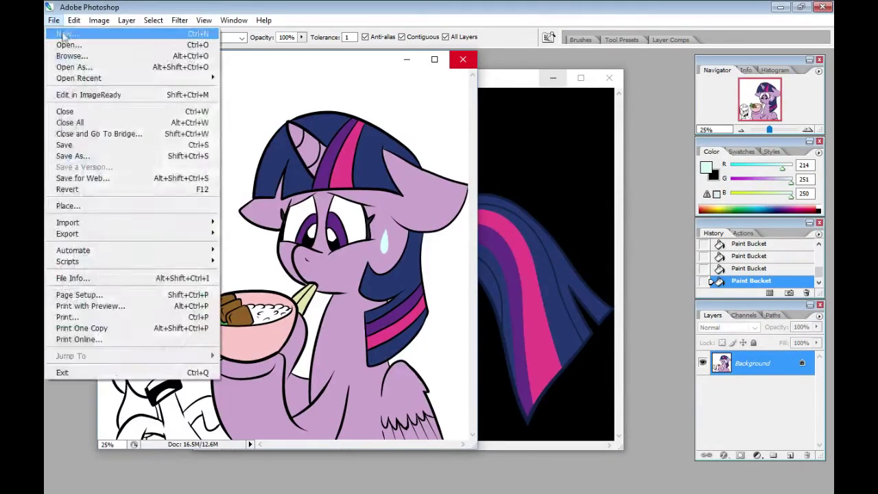
click(66, 31)
click(575, 127)
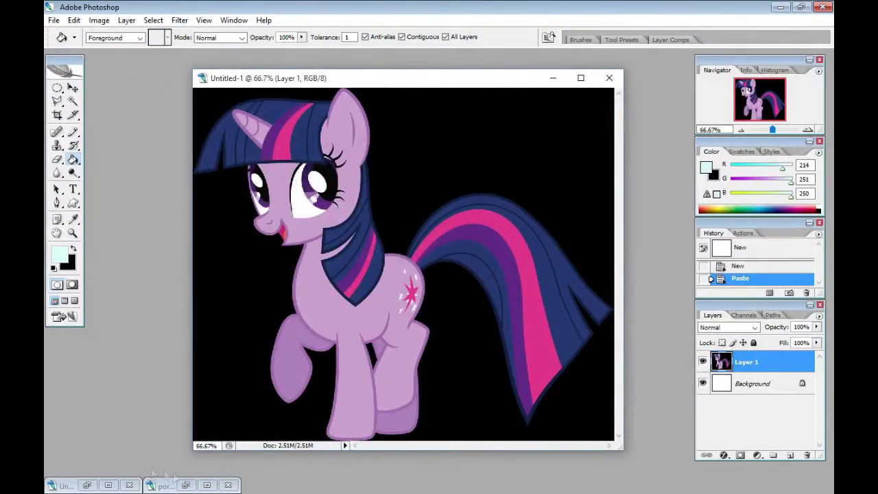
click(87, 485)
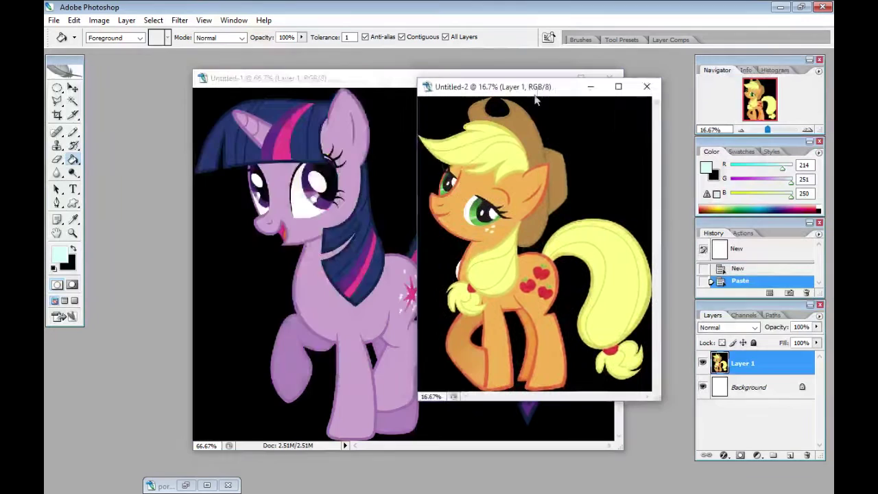
click(185, 484)
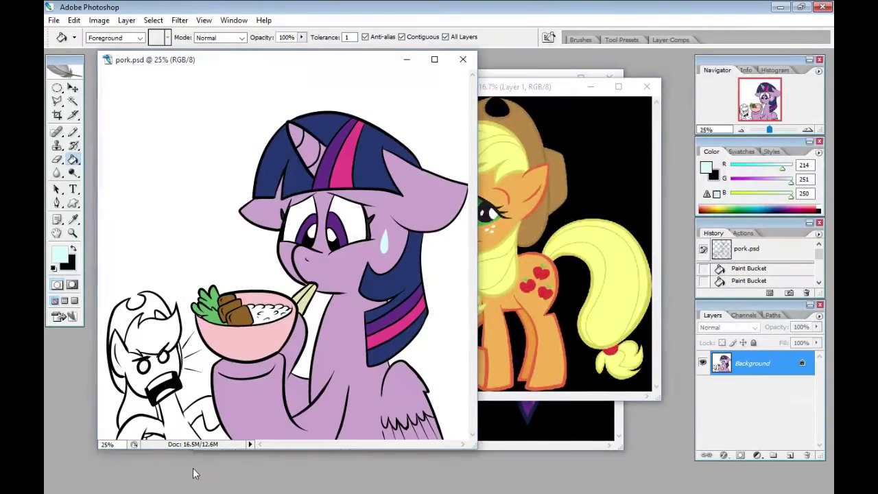
Step: Sample the orange pony's yellow hair colour (251, 253, 137) and fill the small pony's fringe and mane
click(74, 219)
click(504, 269)
click(73, 159)
click(150, 332)
click(132, 409)
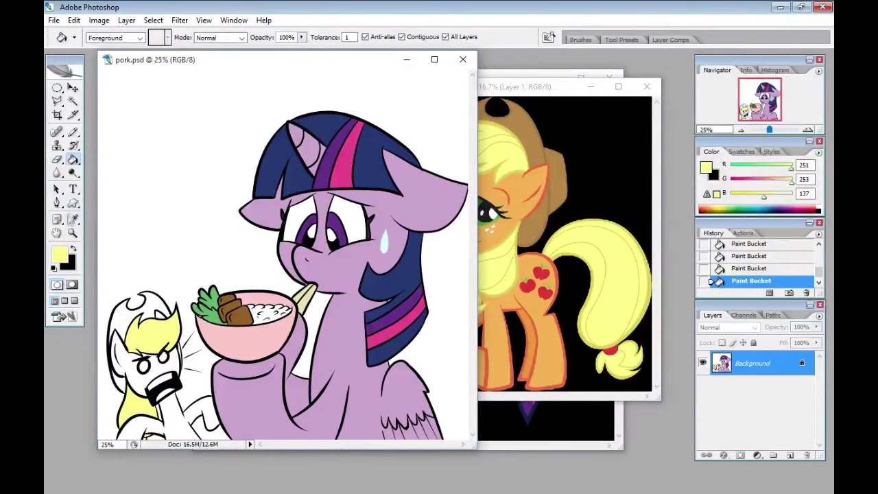
Step: Sample the orange pony's coat colour from the reference and fill the small pony's face, ear and body with it
click(74, 219)
click(514, 319)
click(73, 159)
click(155, 377)
click(158, 314)
click(173, 417)
Step: Fill the small pony's hair tie with the reference's apple red (222, 55, 56) and the hat with its brown (182, 136, 72)
click(74, 220)
click(546, 293)
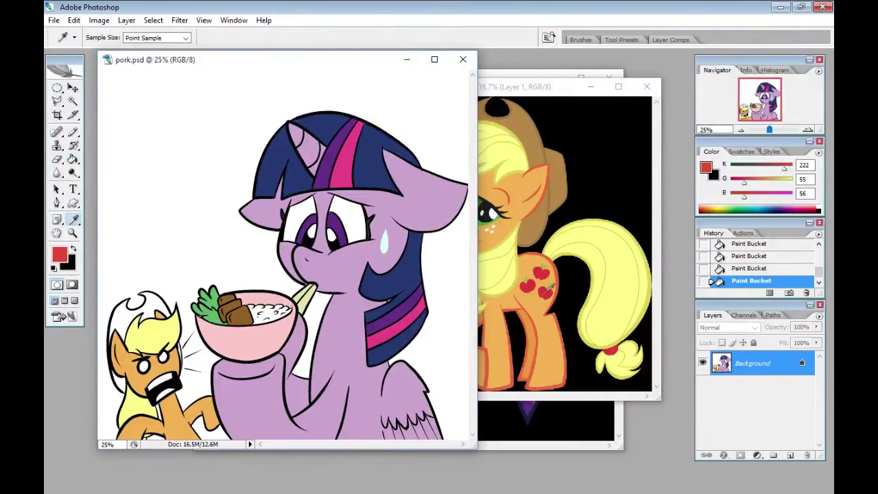
click(74, 219)
click(550, 165)
click(74, 159)
click(127, 314)
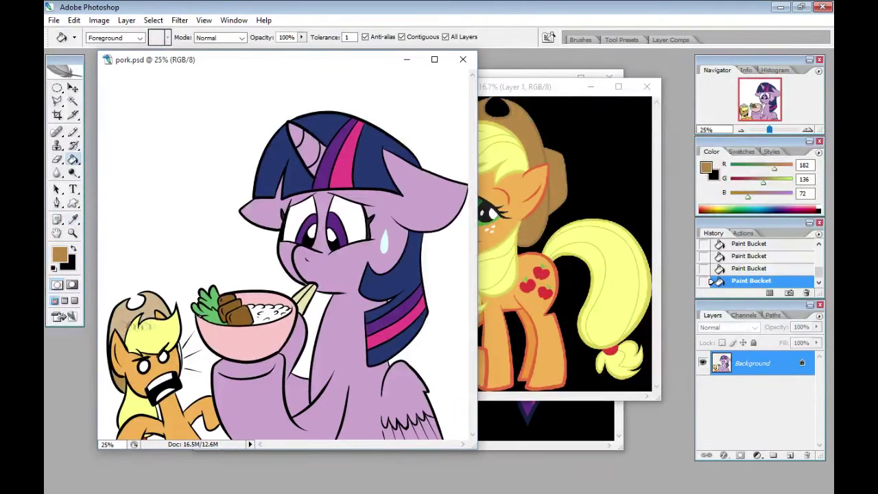
click(142, 299)
key(ctrl+z)
Step: Close the outline gap at the edge of the small pony's face in black pencil, and fill the remaining hat area beside it brown
click(74, 233)
click(152, 360)
click(152, 360)
click(74, 247)
click(73, 132)
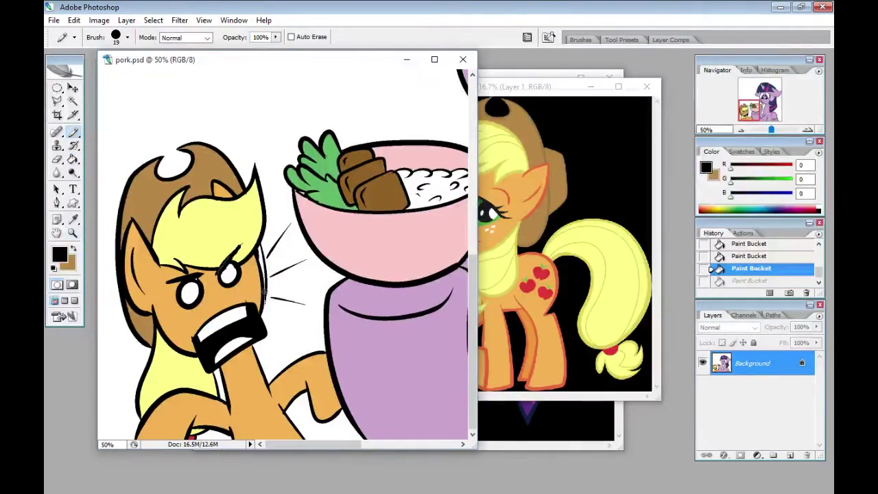
drag(265, 290, 264, 303)
drag(264, 294, 264, 301)
click(73, 248)
click(74, 160)
click(259, 260)
Step: Fill the small pony's tongue with a darker pink (231, 137, 137), starting from the bowl's sampled pink
click(75, 220)
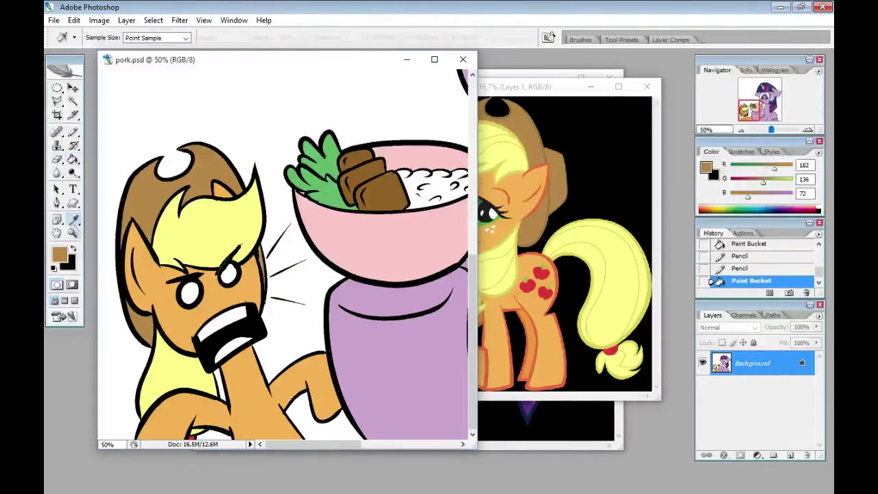
click(328, 250)
click(74, 159)
click(235, 351)
click(60, 254)
click(445, 145)
click(659, 122)
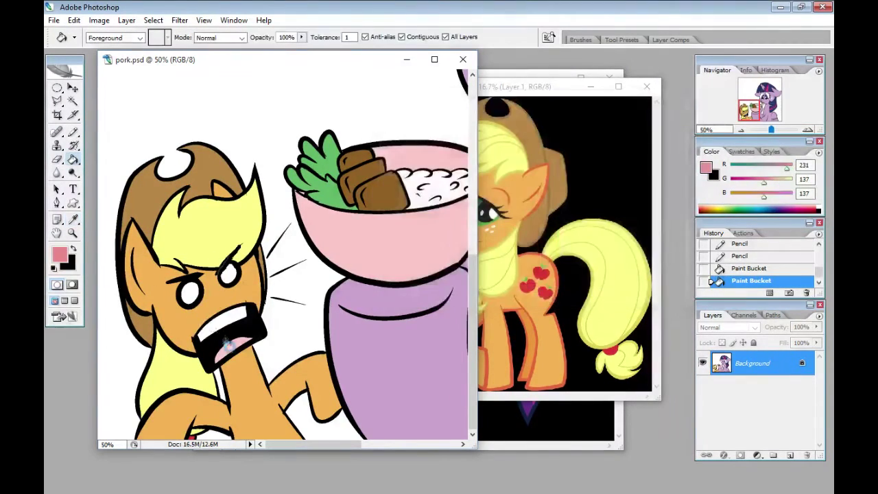
click(234, 353)
Step: Set the foreground colour to blue (51, 72, 205) and fill the white background, including the enclosed gaps between the ponies' limbs
key(ctrl+minus)
key(ctrl+minus)
click(60, 255)
click(556, 182)
click(514, 190)
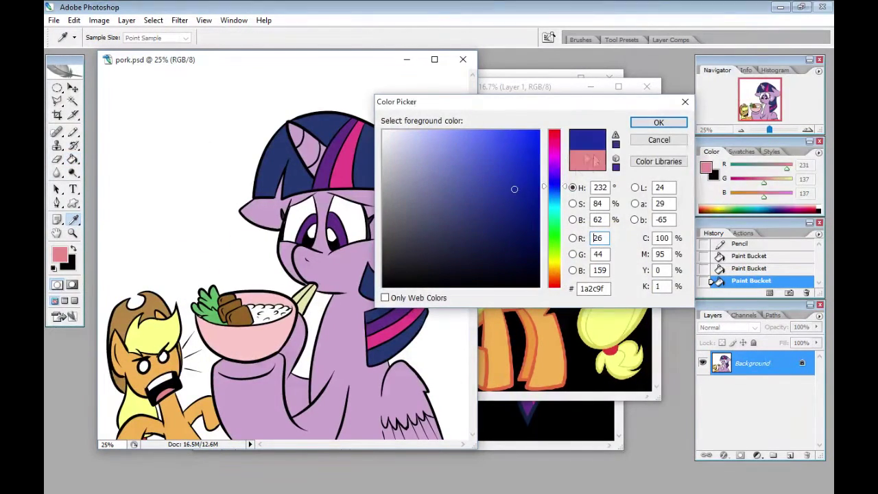
click(659, 121)
click(181, 188)
click(440, 293)
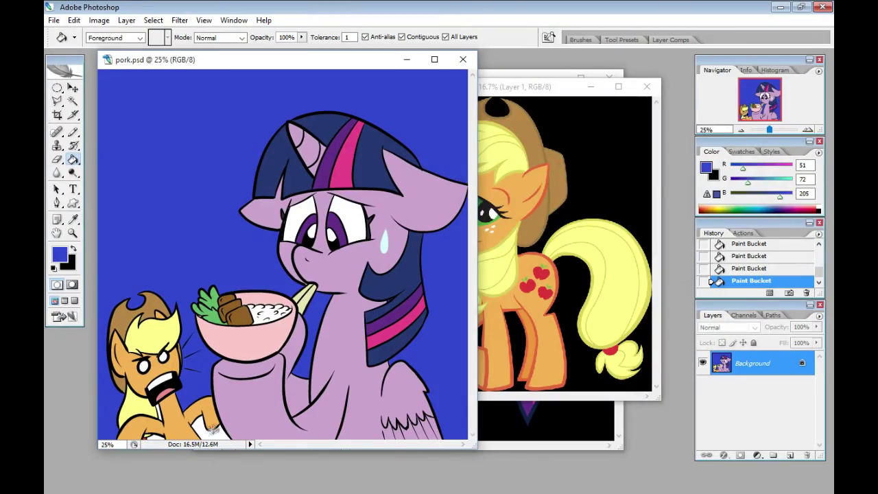
click(209, 429)
Step: Select all the blue background areas with the Magic Wand, adding the enclosed gaps around both ponies
click(72, 100)
click(185, 247)
shift+click(209, 429)
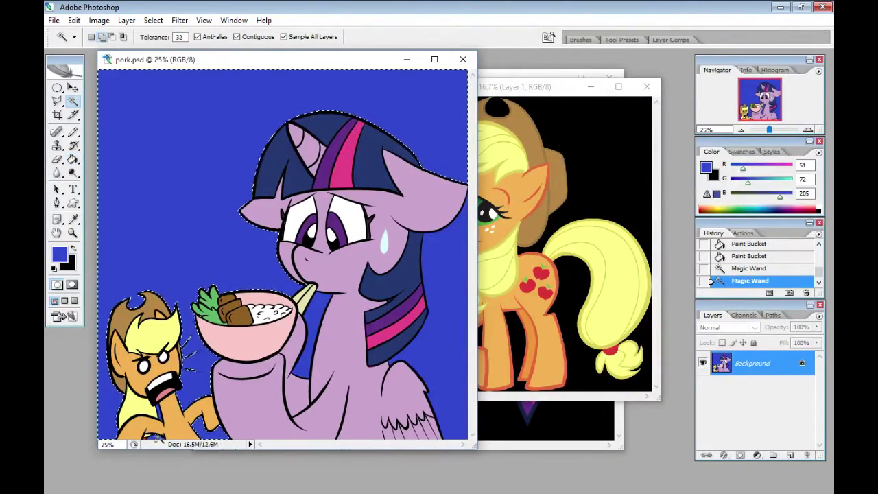
shift+click(195, 434)
shift+click(152, 413)
shift+click(303, 370)
Step: Set the foreground colour to light blue (132, 148, 244) and the Brush diameter to 1566 px
click(59, 255)
click(454, 136)
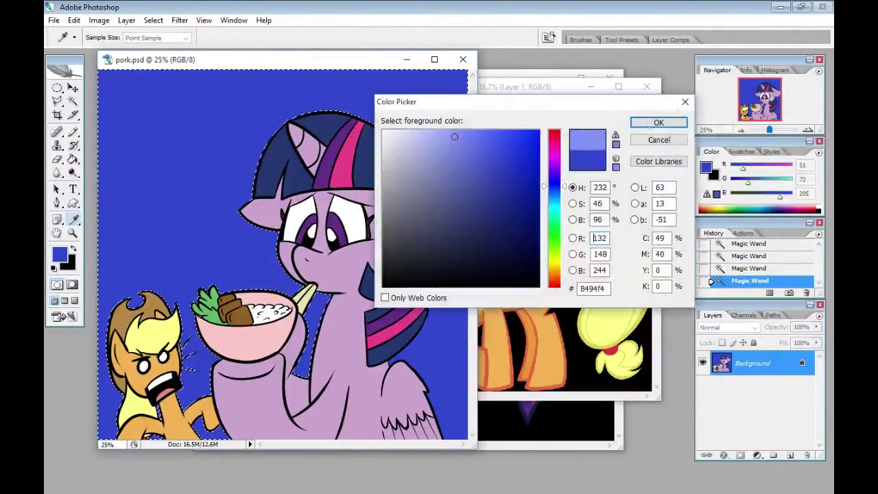
click(658, 122)
click(73, 132)
click(121, 131)
click(128, 38)
drag(149, 71, 179, 72)
Step: Paint a soft light blue glow on the background around the small pony, revert the excess strokes, and deselect
mouse_move(183, 360)
mouse_down()
mouse_move(183, 346)
mouse_move(154, 336)
mouse_up()
drag(130, 364, 230, 306)
drag(137, 295, 172, 192)
mouse_move(168, 260)
mouse_down()
mouse_move(226, 278)
mouse_move(288, 316)
mouse_up()
click(740, 269)
click(734, 244)
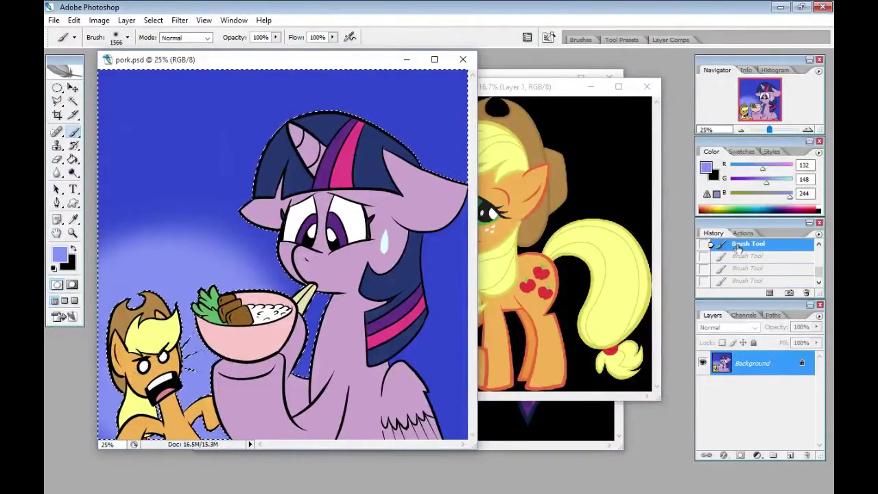
click(153, 21)
click(150, 44)
Step: On a new layer, make an elliptical speech bubble selection in the upper-left background with a pointed tail towards the large pony
click(790, 455)
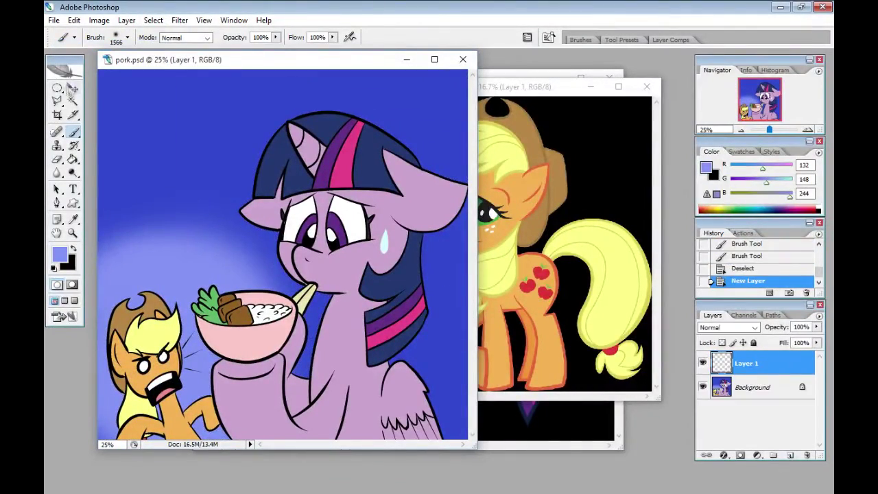
click(58, 88)
click(110, 101)
drag(115, 83, 246, 148)
click(58, 102)
click(250, 158)
double_click(235, 134)
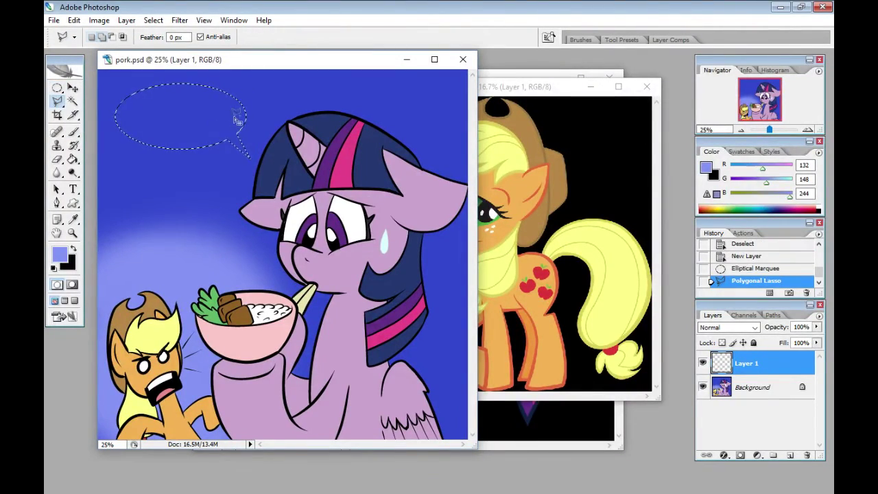
key(shift+F5)
click(507, 135)
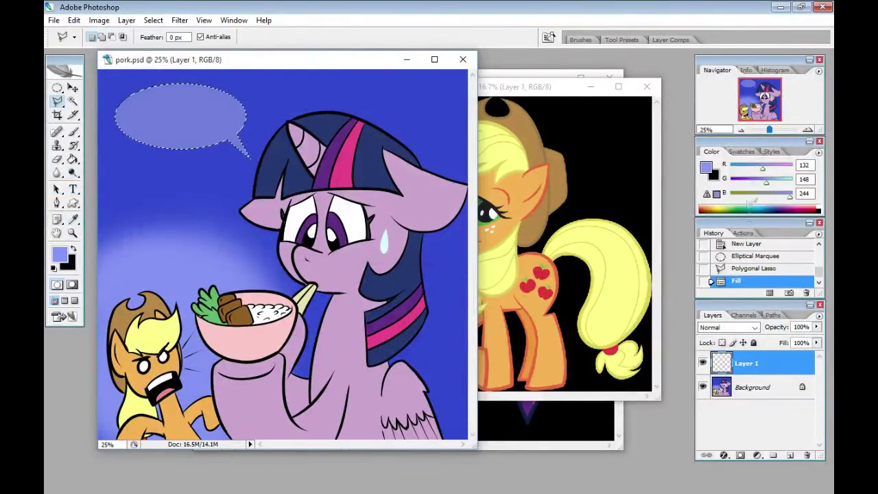
click(756, 268)
Step: Fill the speech bubble selection with white at 100% opacity
click(74, 21)
click(65, 190)
text(100)
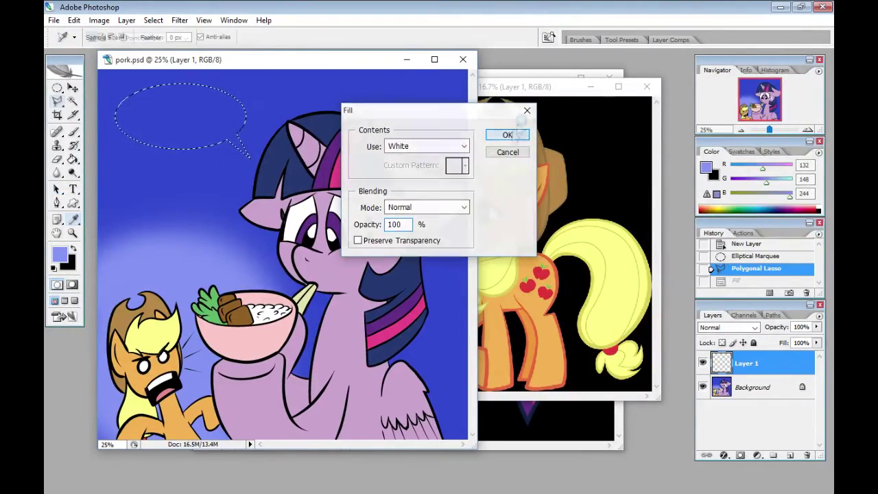
key(Return)
Step: Add an Inner Glow layer style to the speech bubble layer and set its glow colour to black
right_click(754, 363)
click(740, 100)
click(376, 175)
click(482, 162)
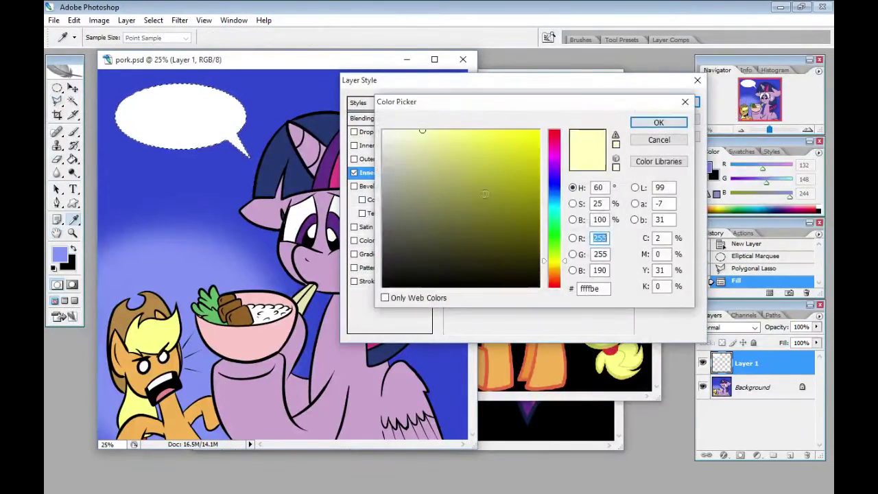
drag(398, 255, 378, 292)
click(659, 121)
Step: Give the Inner Glow Normal blend mode, 100% opacity and 100% choke to outline the bubble, and deselect
click(527, 121)
click(522, 133)
drag(542, 136, 566, 137)
drag(495, 223, 567, 224)
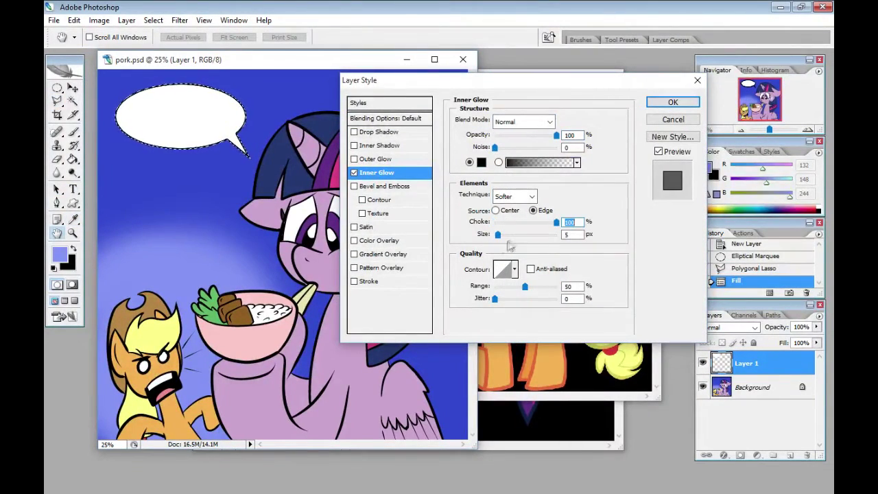
click(673, 102)
key(ctrl+d)
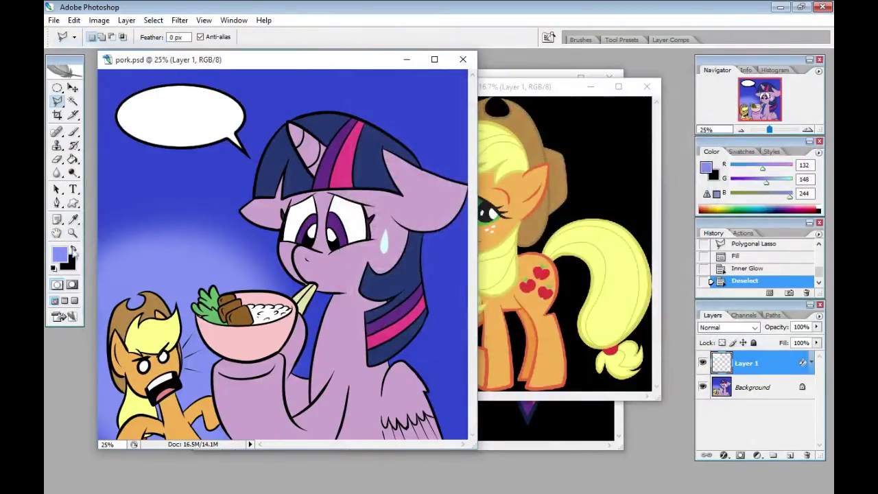
Step: Start a black text object inside the speech bubble, set in the Oh Crap font at 18 pt
key(x)
key(t)
click(182, 102)
click(289, 37)
click(275, 164)
click(175, 38)
click(154, 271)
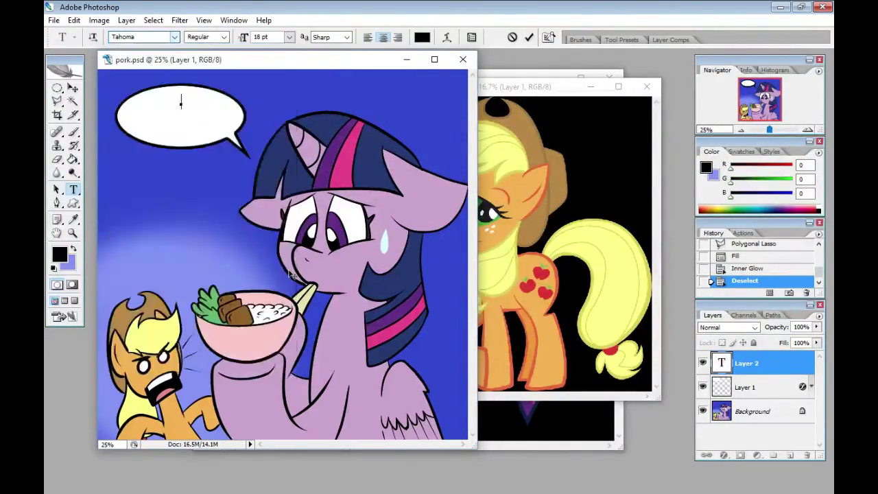
click(174, 38)
drag(290, 312, 290, 196)
click(250, 150)
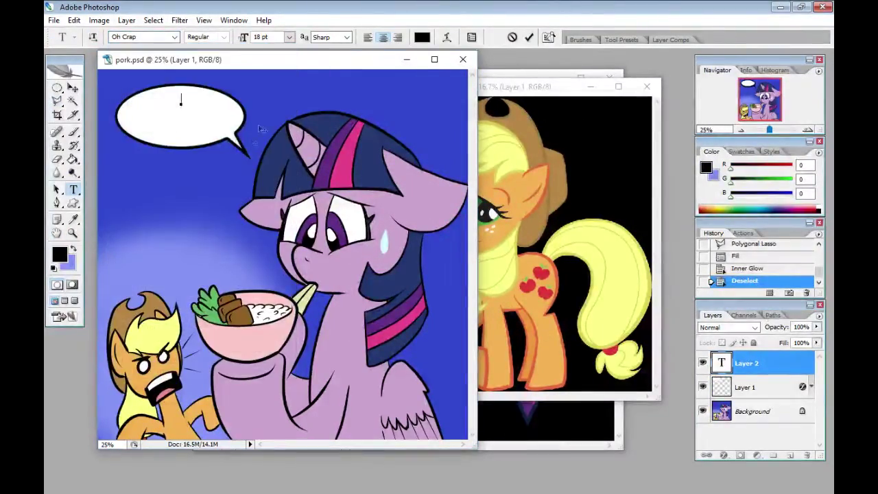
Step: Write the opening lines of the speech text: "WEIRD..." and "THIS SLOW-BRAISED BELLY"
text(WEIRD...)
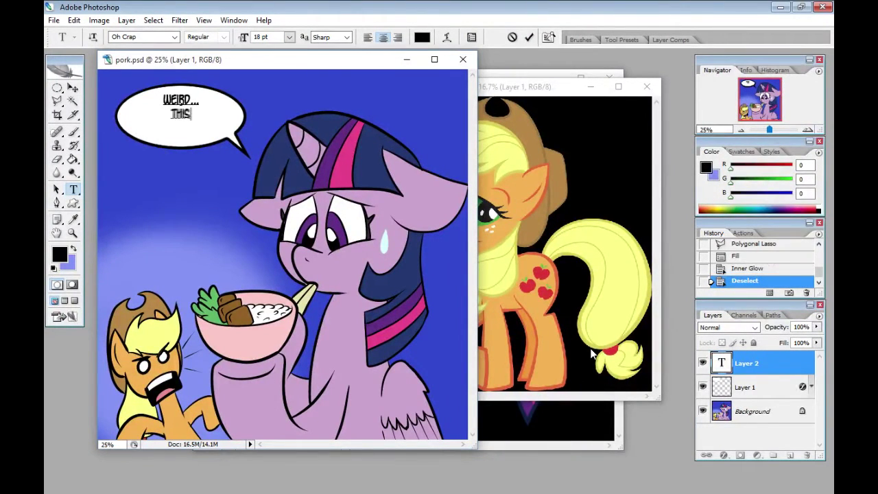
key(alt+Tab)
text(THIS )
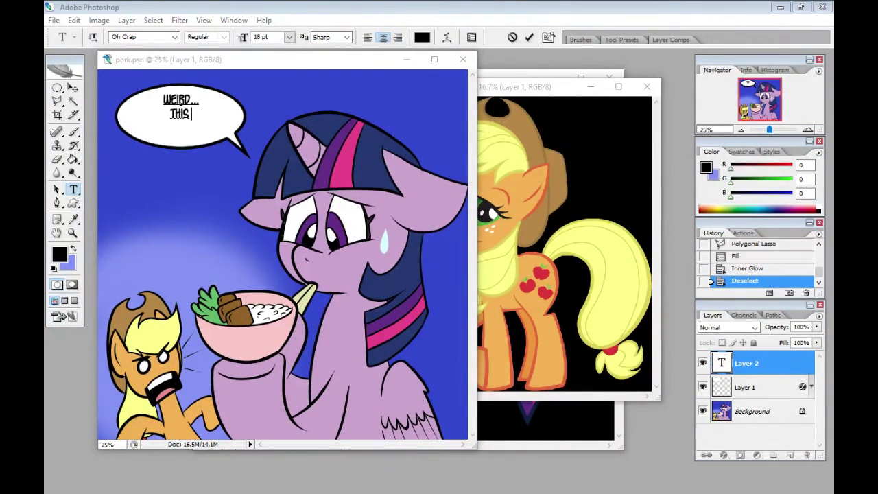
text(SLOW-B)
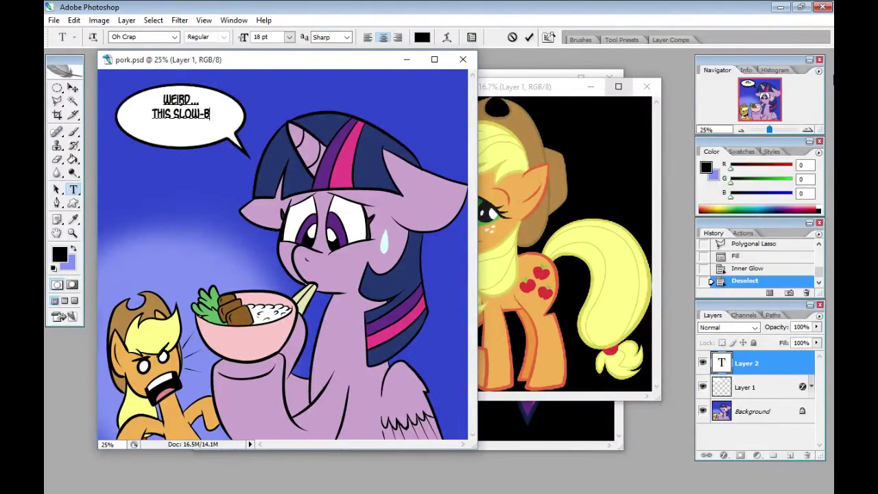
text(RAISED BELLY)
key(Return)
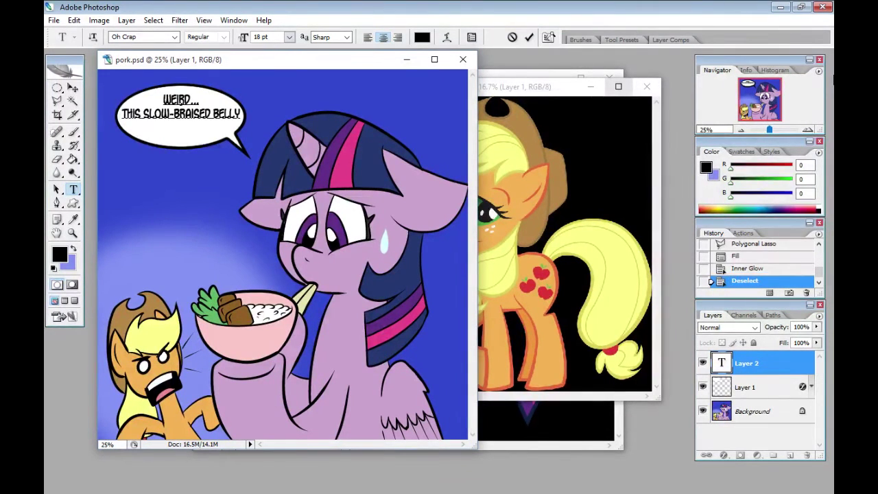
Step: Continue the speech text with "PORK WITH SOY, GINGER, AND GARLIC TASTED SO MUCH BETTER WHEN I WAS IN THAT HUMAN WORLD...", broken over five lines
text(PORK WITH SOY, GINGER,)
key(Return)
text(A)
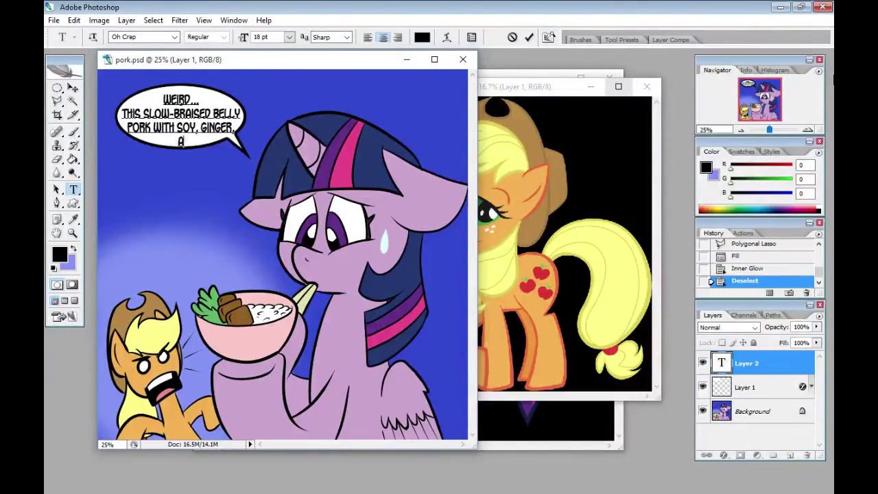
text(STED SO MUCH BETTER WHEN)
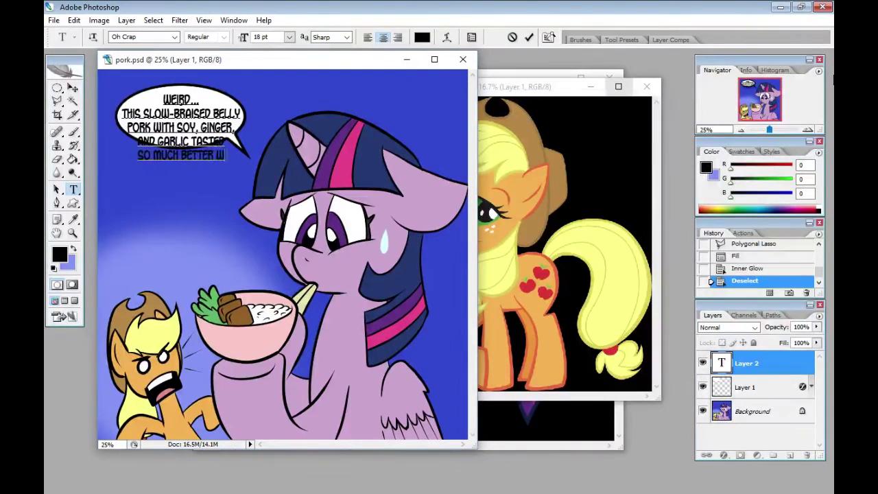
key(Return)
text(I WAS IN THAT HUMAN)
key(Return)
text(WORLD...)
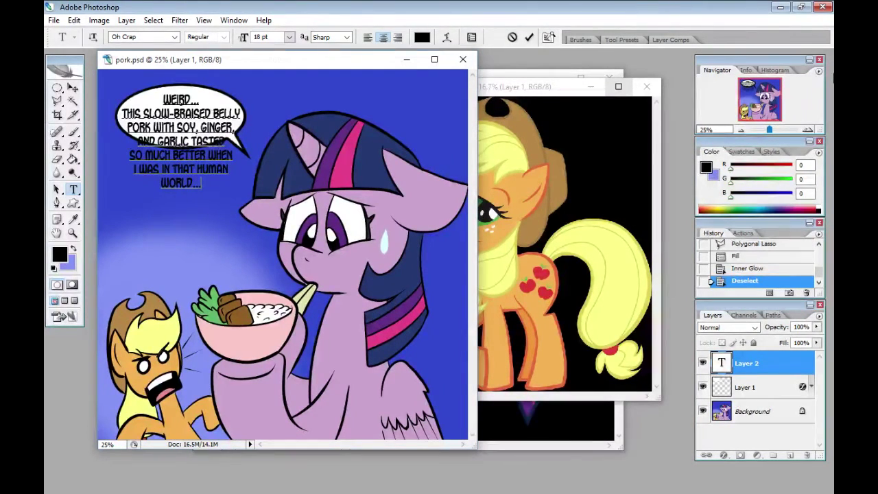
Step: Select a larger ellipse around the whole speech text, add a pointed tail towards the large pony, and nudge the selection right
click(56, 88)
drag(256, 202, 255, 204)
click(58, 101)
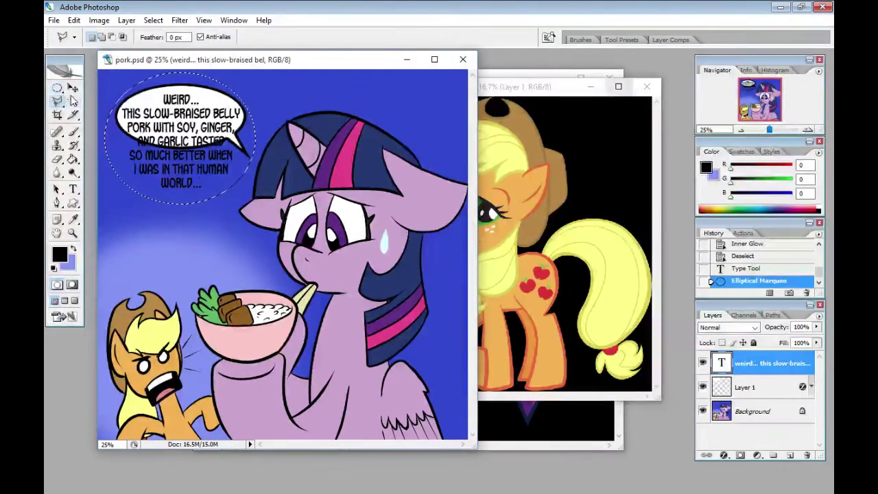
shift+click(207, 186)
click(238, 202)
click(230, 176)
click(207, 185)
key(shift+Right)
key(shift+Right)
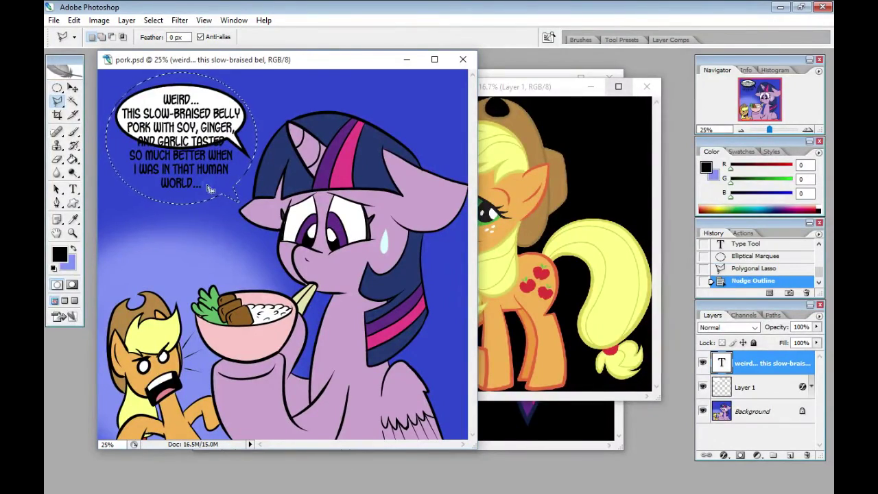
Step: Fill the larger bubble selection with white on Layer 1 and deselect
click(747, 386)
click(74, 21)
click(71, 189)
click(503, 131)
click(154, 21)
click(77, 45)
Step: Rearrange the speech text's line breaks so its first two lines read "WEIRD... THIS" and "SLOW-BRAISED BELLY", and centre it in the bubble
click(72, 189)
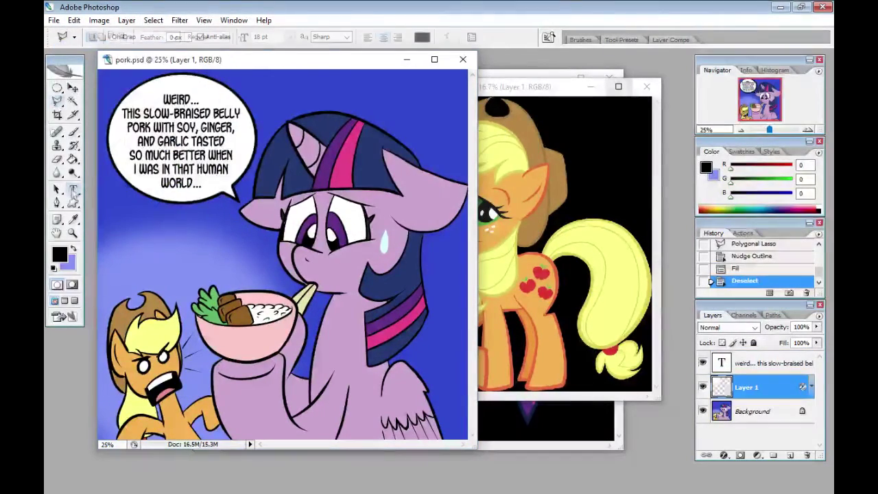
click(211, 93)
key(Delete)
key(Return)
click(72, 88)
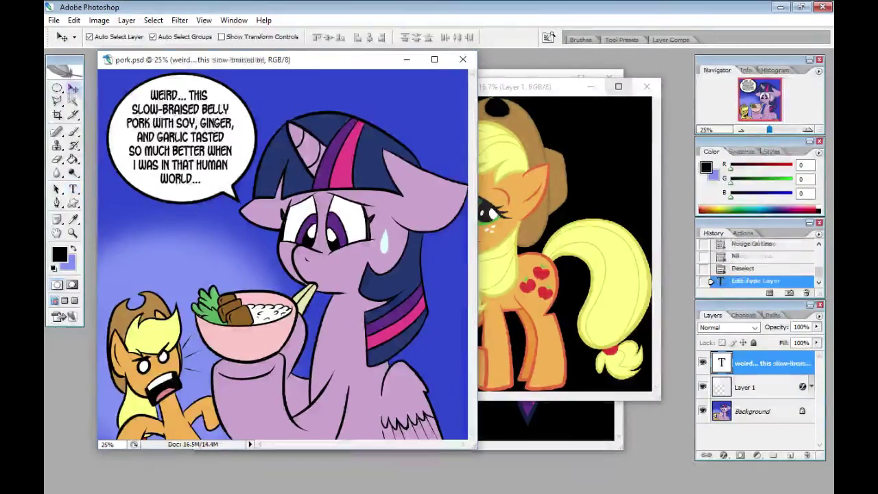
Step: Start another text object above the small pony, set in SF Pale Bottom Extended at 36 pt
click(74, 190)
click(151, 261)
click(175, 38)
scroll(199, 192, down, 7)
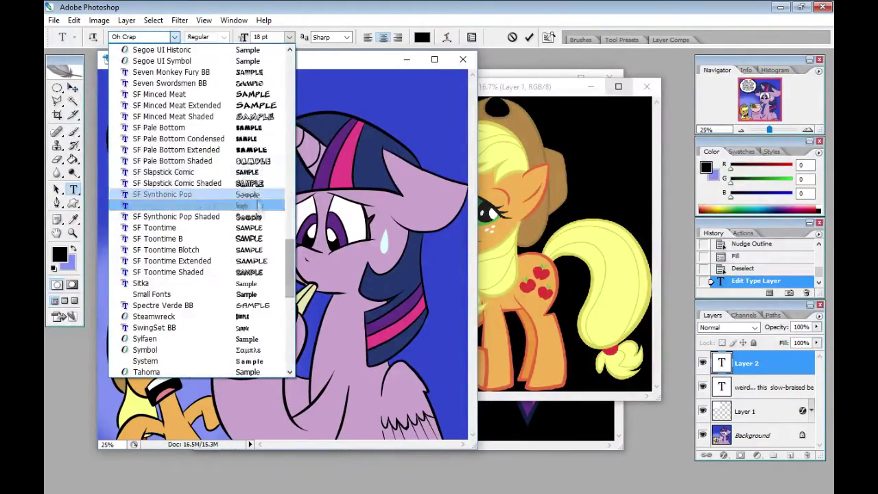
click(255, 152)
click(289, 37)
click(281, 201)
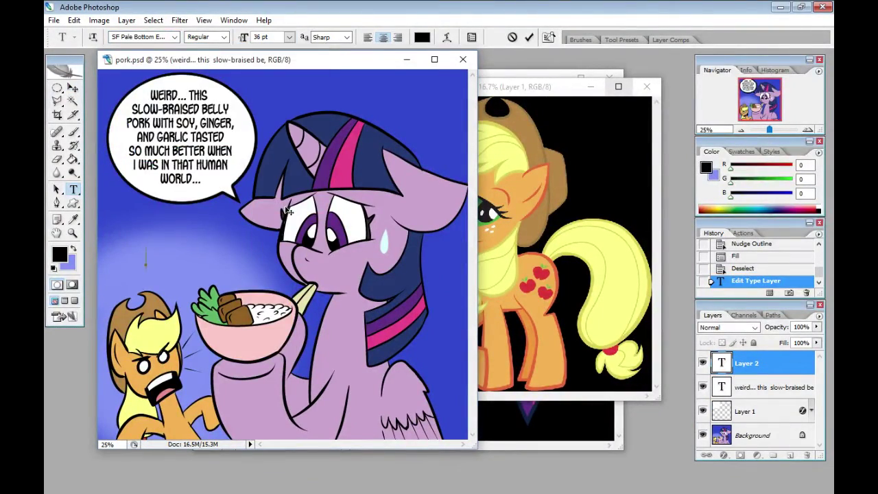
Step: Write "meat?!" above the small pony's hat and commit the text
click(146, 264)
text(meat?!)
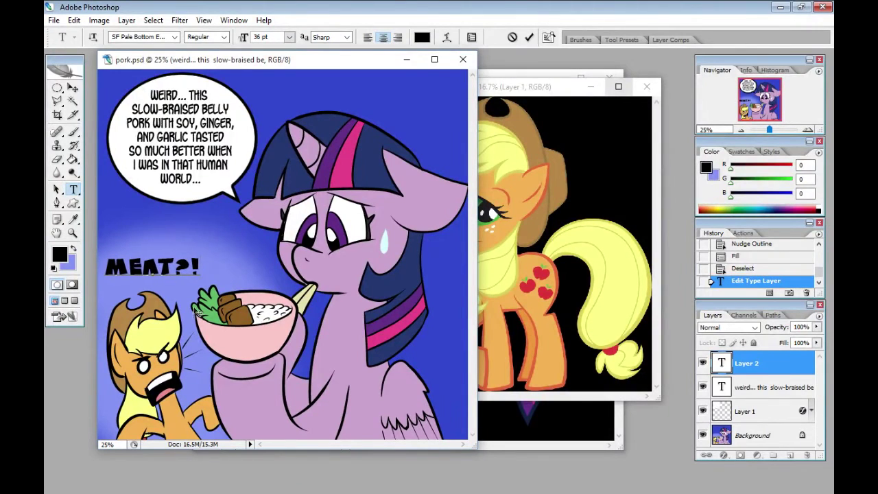
key(ctrl+Return)
key(v)
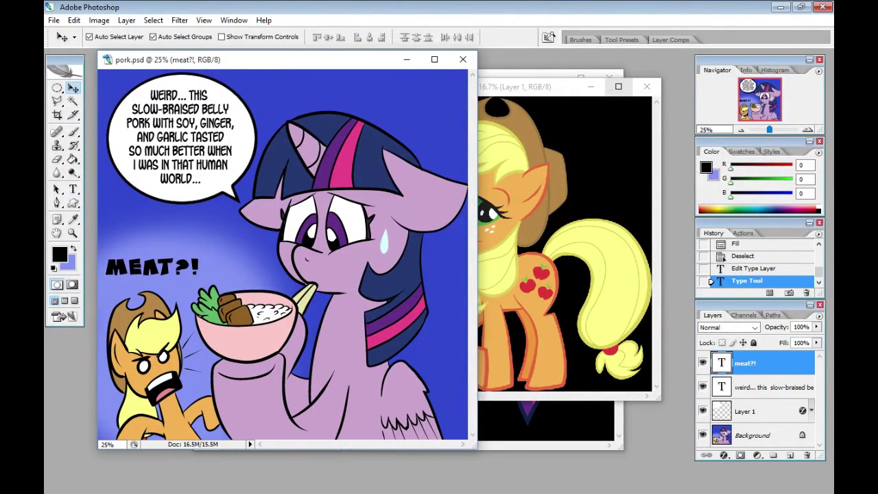
key(alt+Tab)
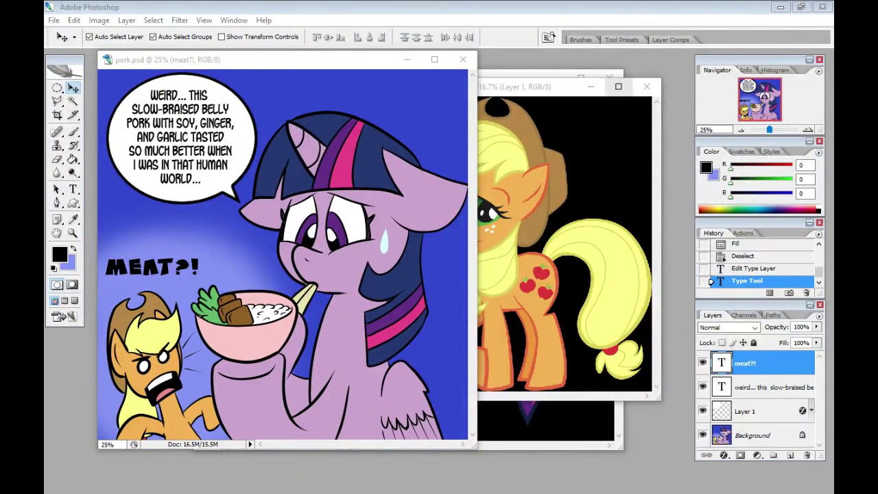